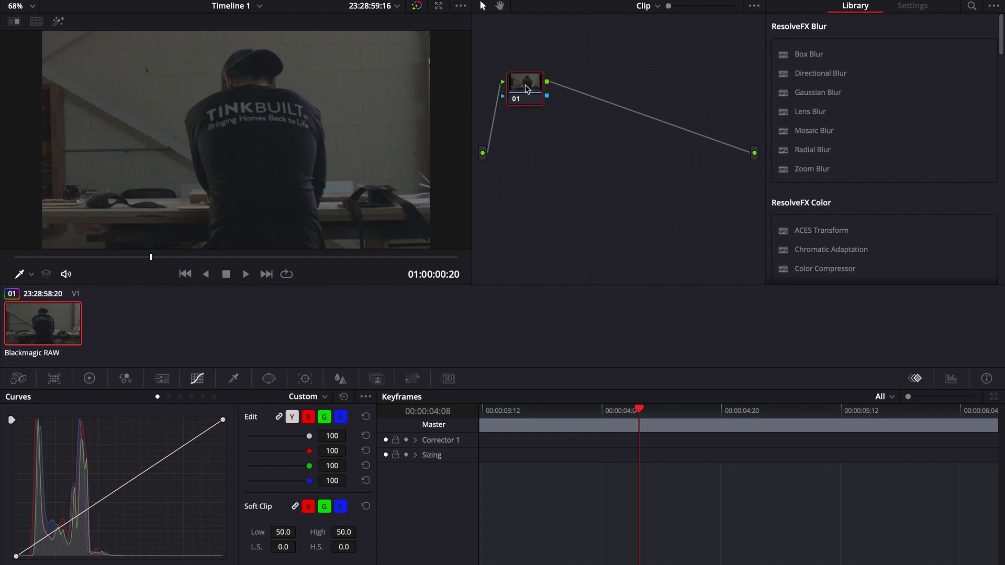
- Nudge node 01 to a slightly new spot in the node graph, keeping its connections
drag(526, 88, 524, 78)
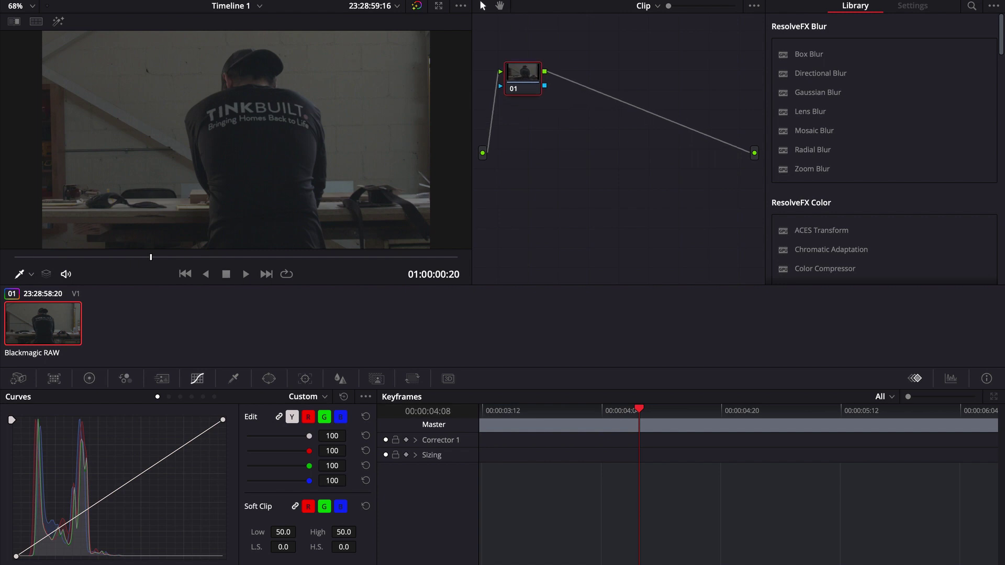
drag(523, 87, 523, 91)
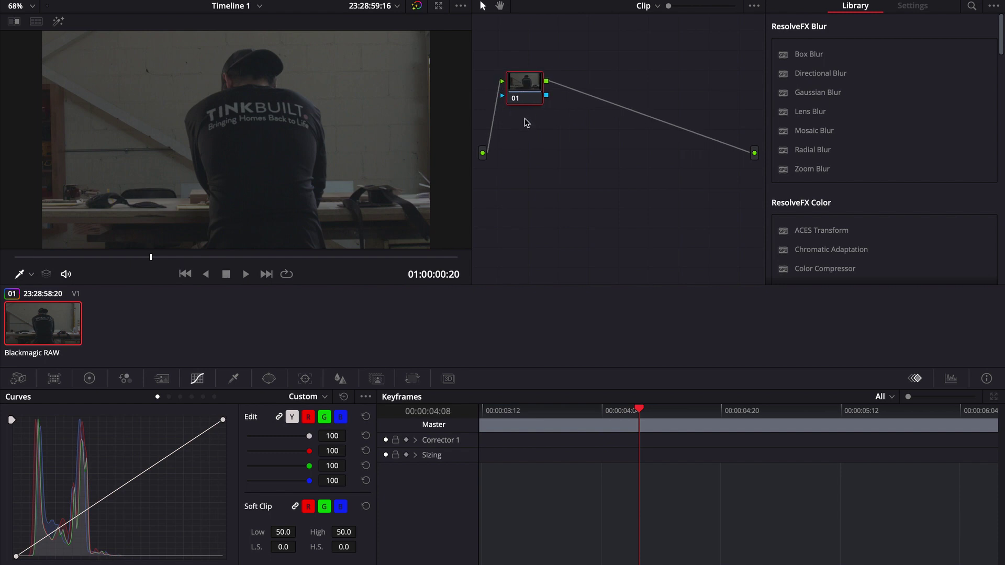
drag(537, 85, 531, 84)
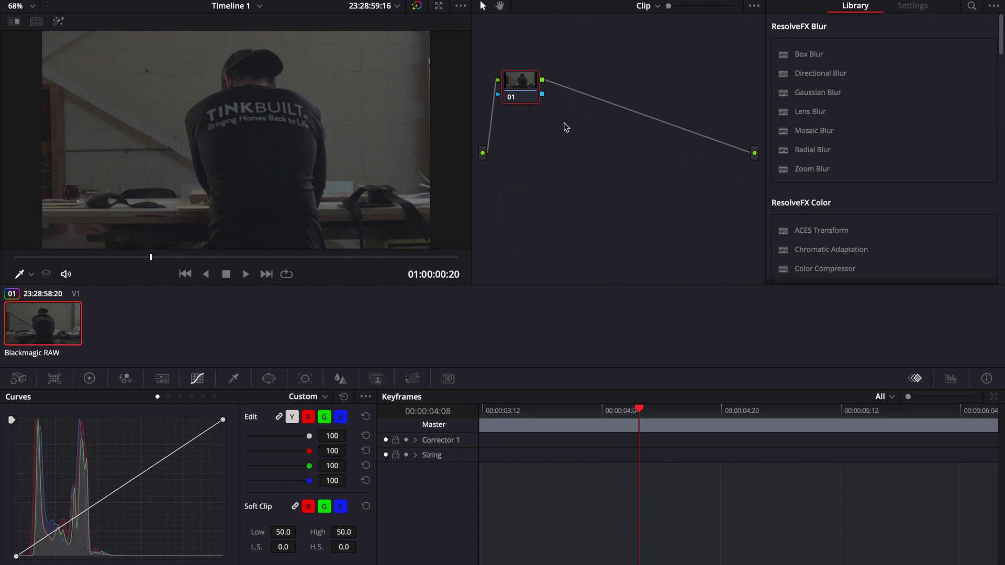
- Add serial node 02 below node 01 with Alt+S, then reselect node 01
key(alt+s)
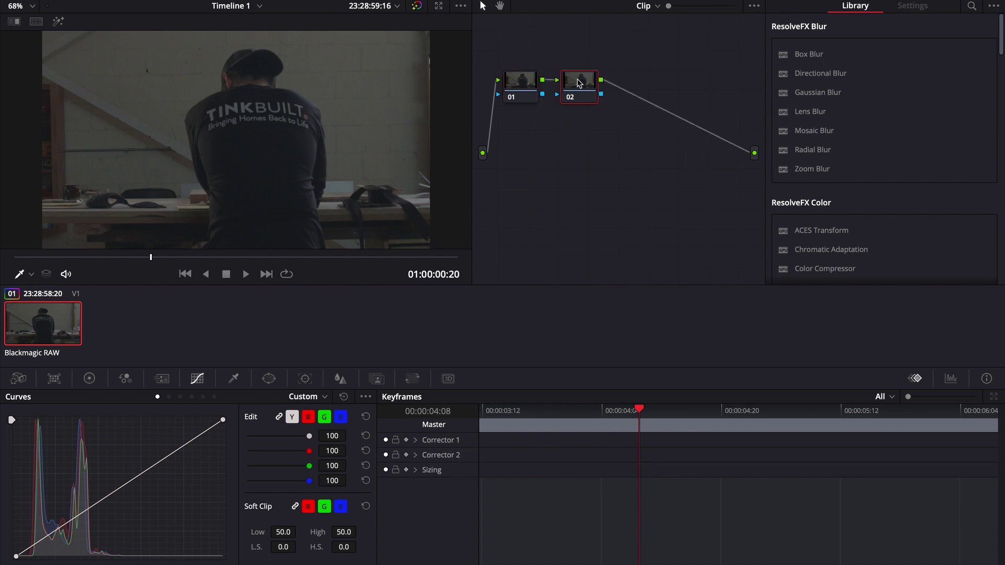
drag(569, 89, 541, 147)
click(522, 89)
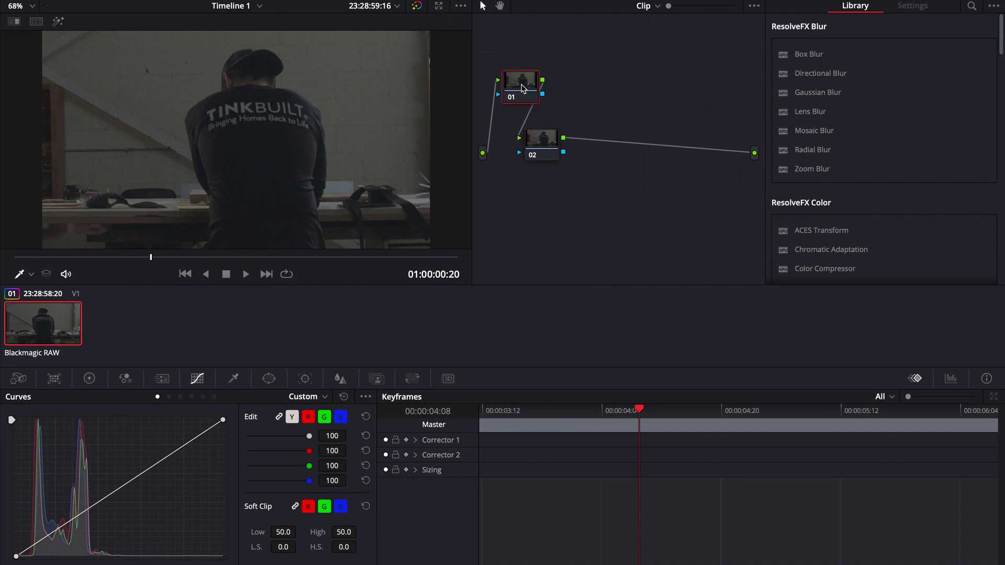
- In Camera Raw, set decode quality to Full Res. and decode using Clip settings
click(18, 378)
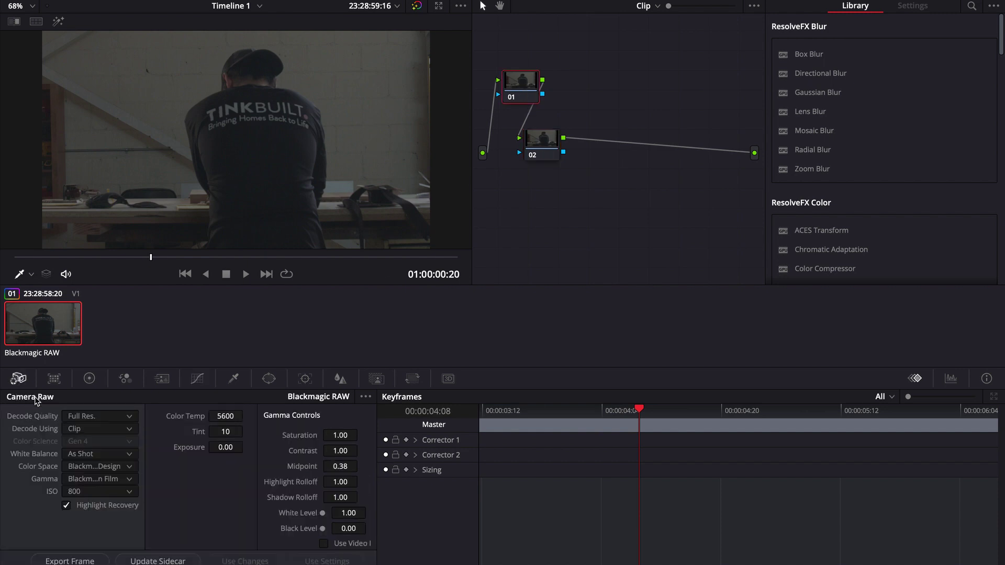
click(83, 417)
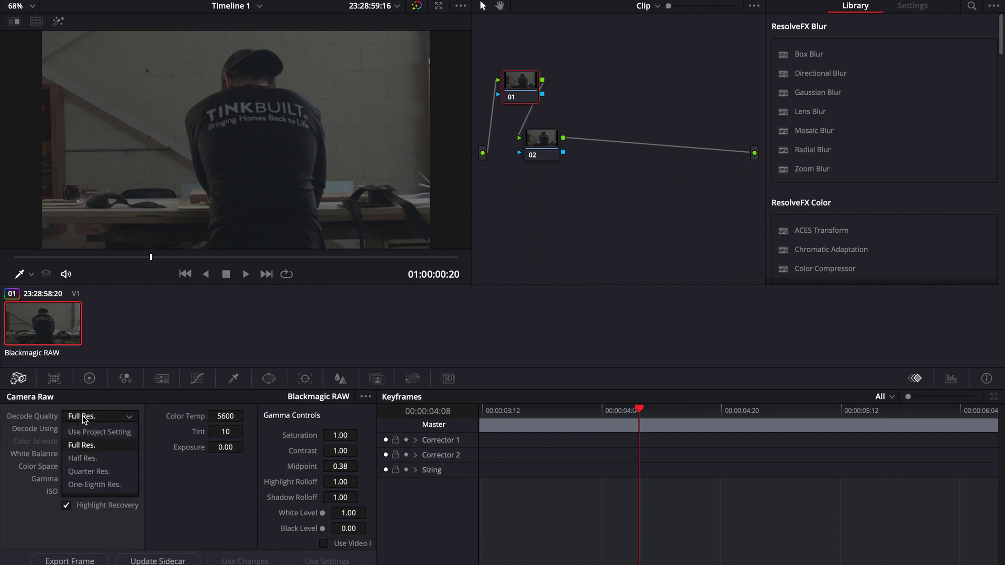
click(82, 445)
click(76, 430)
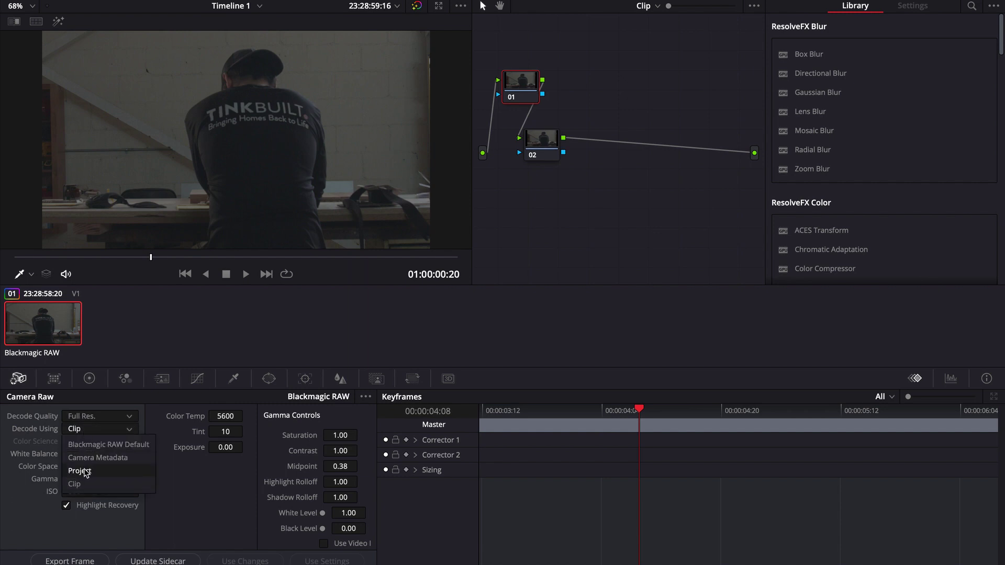
click(77, 484)
- Try Use Project Setting decoding, then return to Full Res. decoding from Clip
click(89, 417)
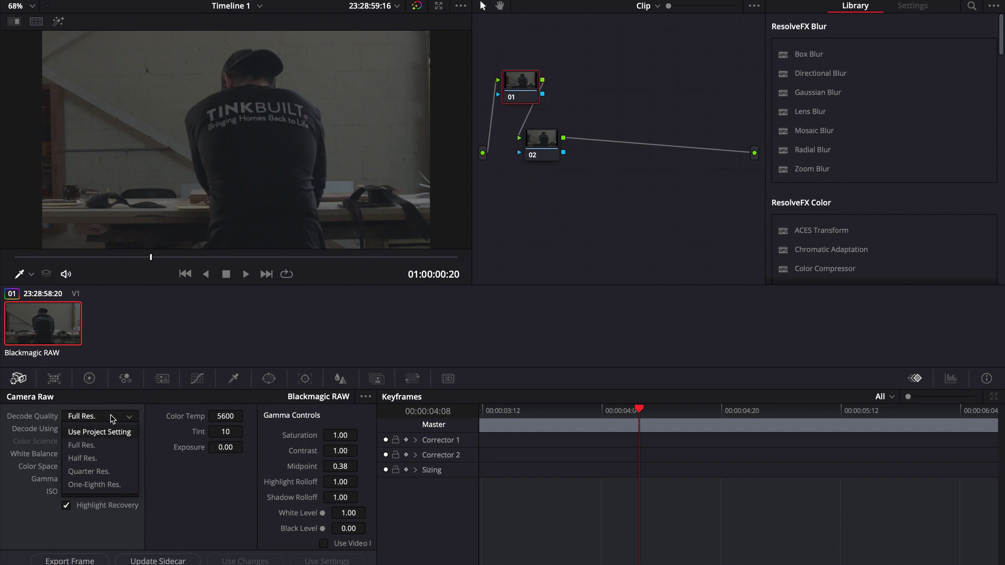
click(106, 431)
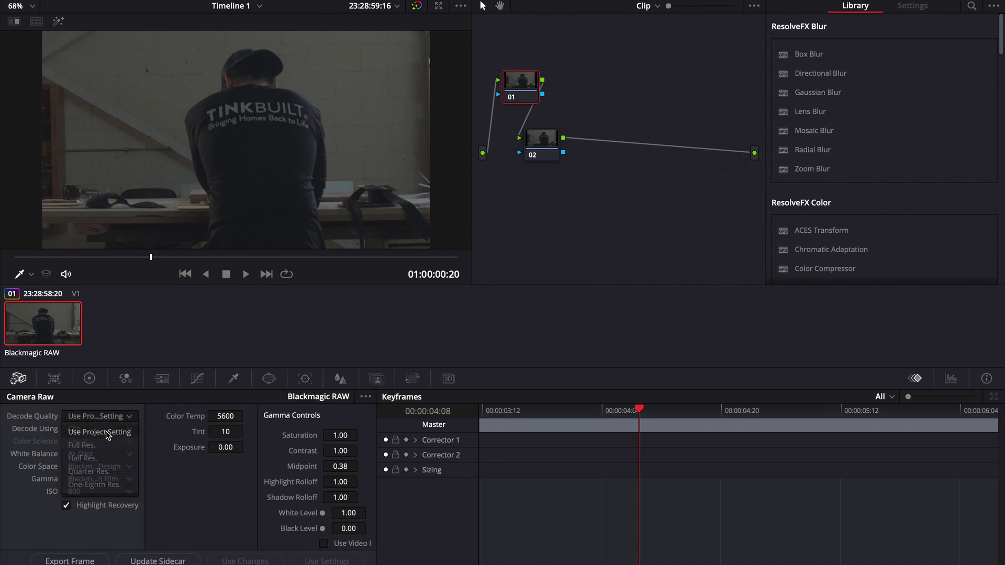
click(106, 432)
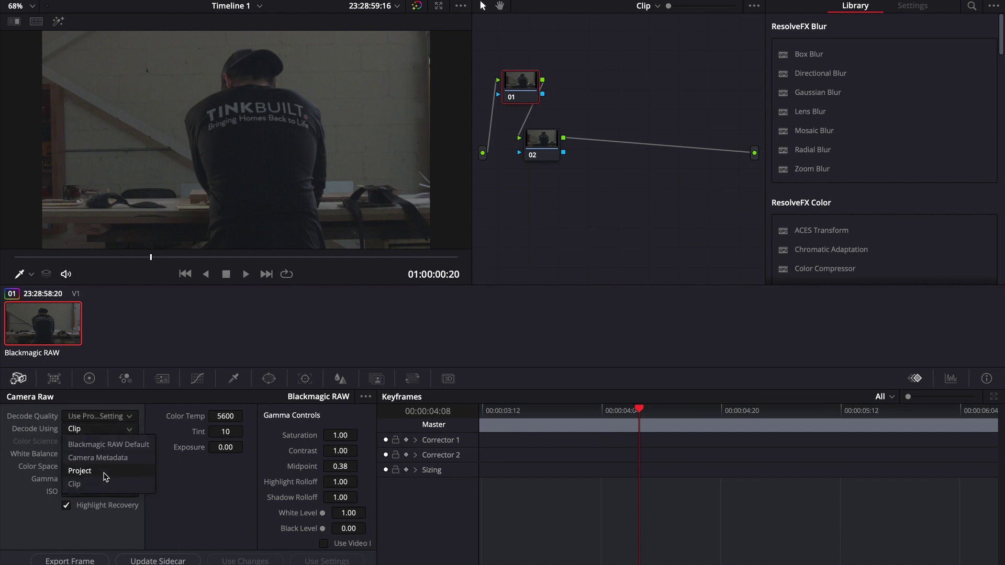
click(104, 470)
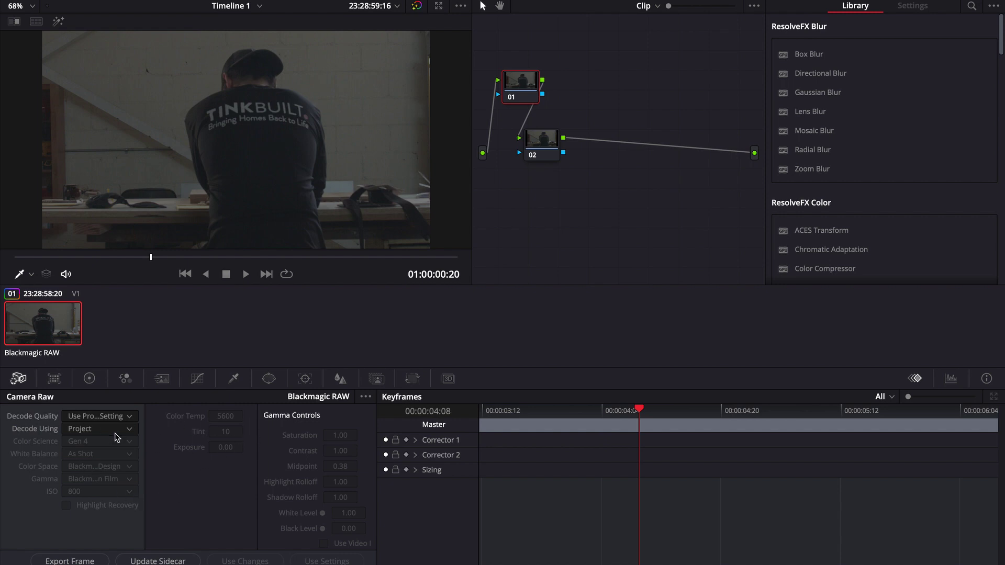
click(99, 418)
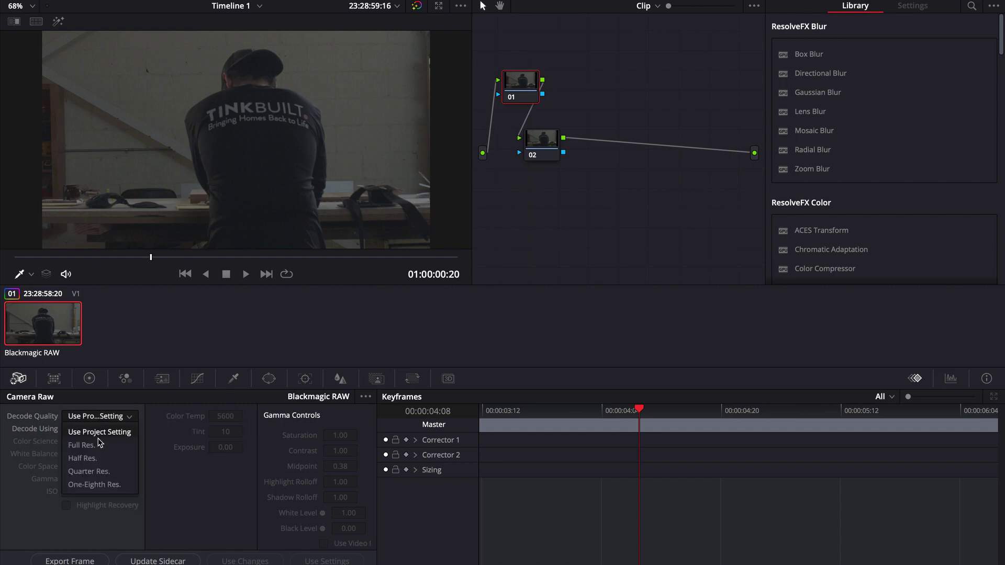
click(99, 443)
click(97, 433)
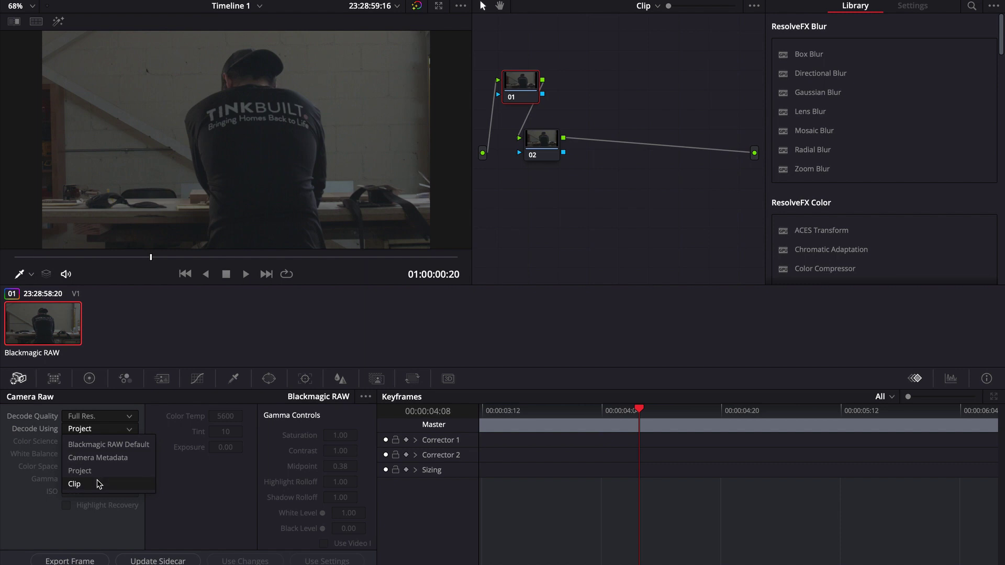
click(98, 485)
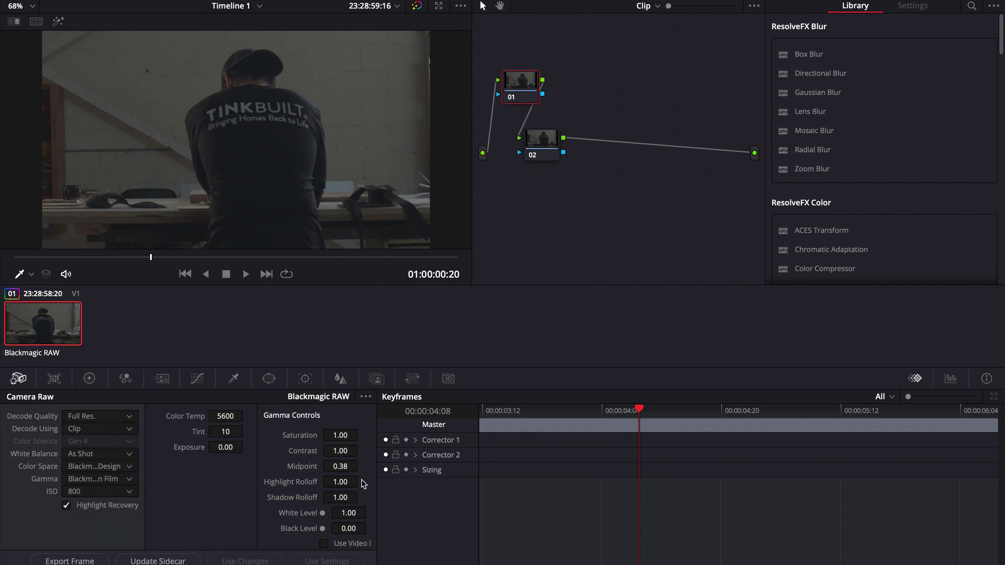
- Float the four-up Scopes window with Parade, Waveform, Vectorscope and Histogram, and select node 02
click(951, 378)
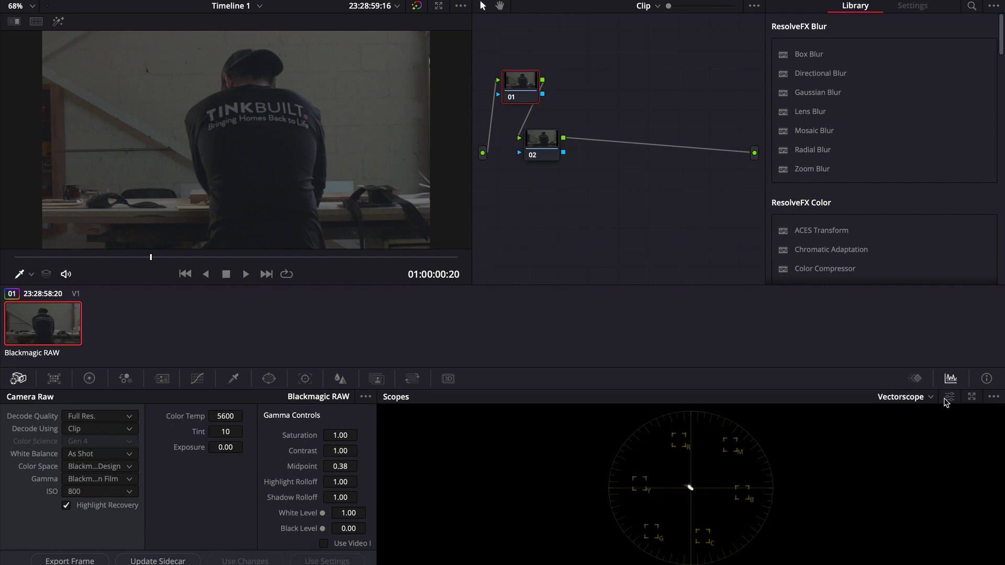
click(971, 396)
mouse_move(557, 254)
mouse_down()
mouse_move(444, 240)
mouse_move(569, 249)
mouse_move(584, 236)
mouse_move(559, 242)
mouse_up()
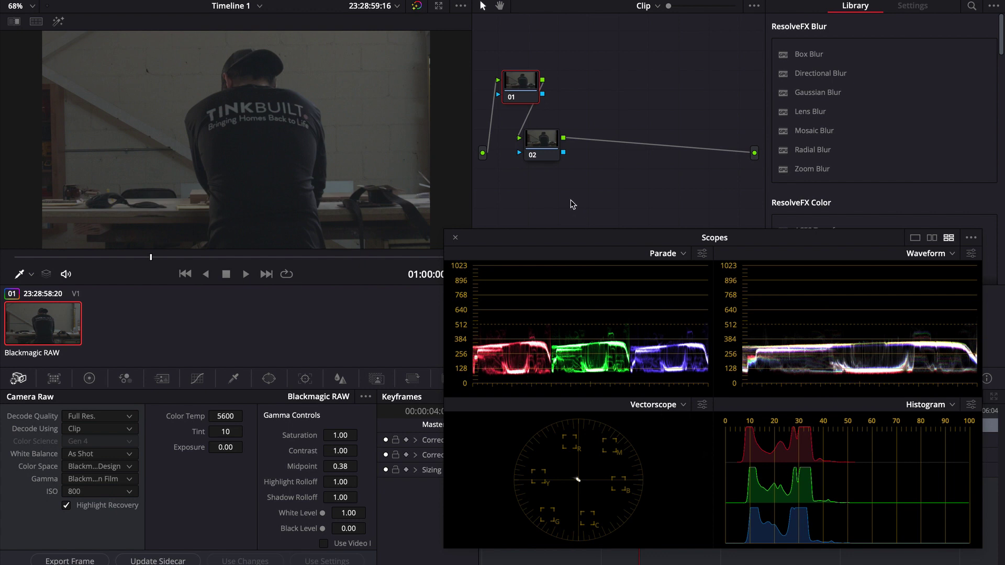
click(540, 142)
- Set node 02's Gain to 1.40 and Lift and Gamma to -0.02 in the Color Wheels
click(94, 381)
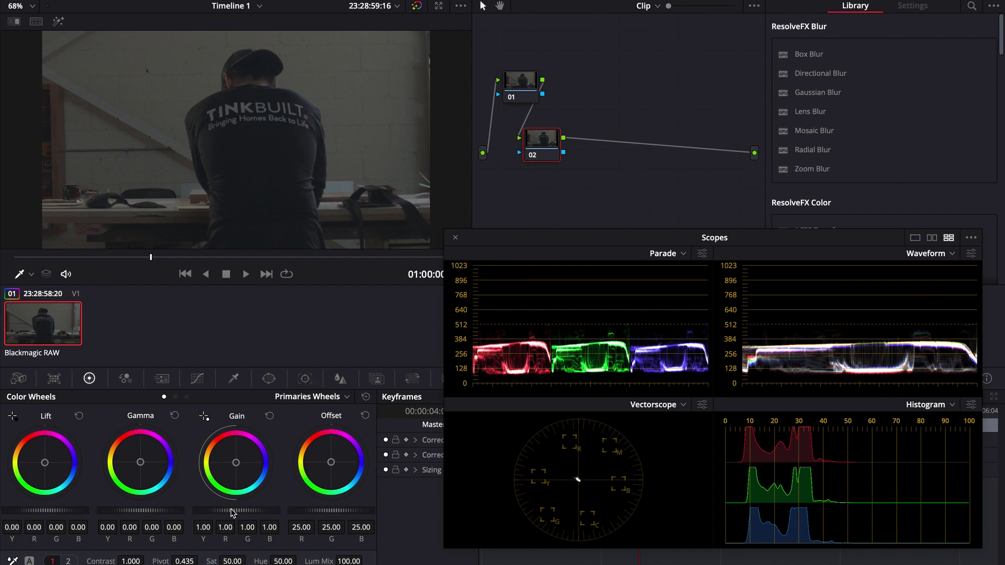
drag(236, 510, 458, 502)
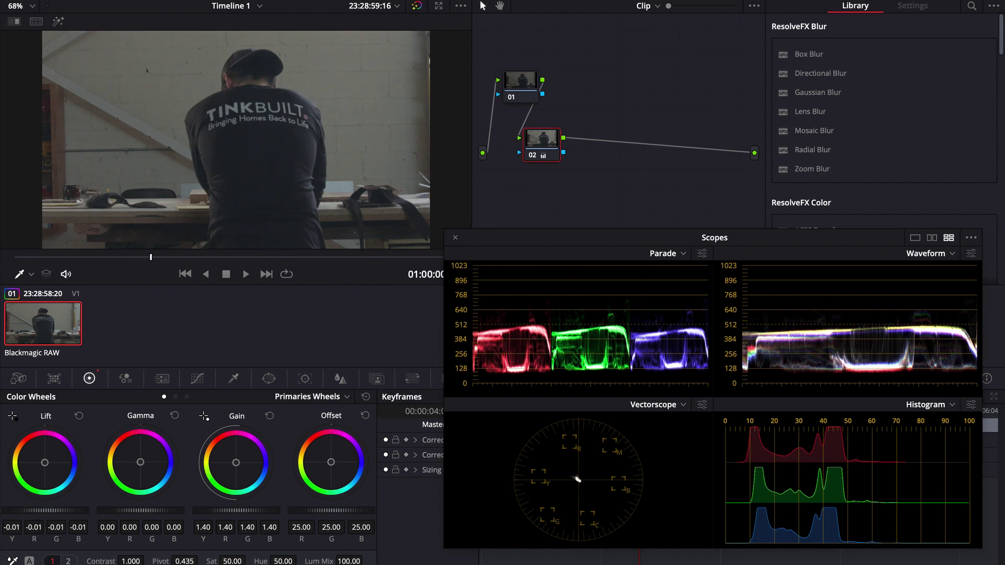
drag(45, 511, 37, 510)
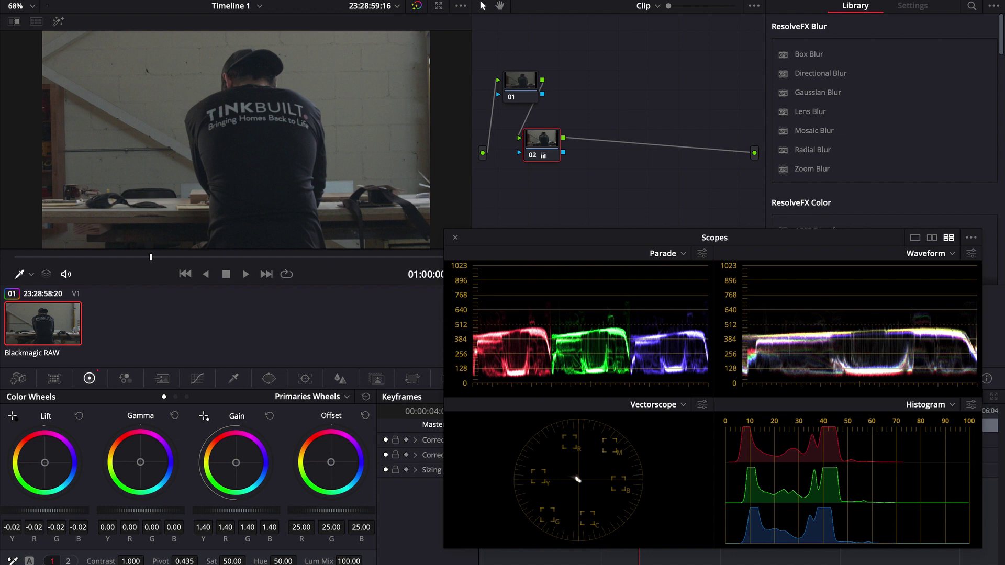
drag(140, 510, 134, 510)
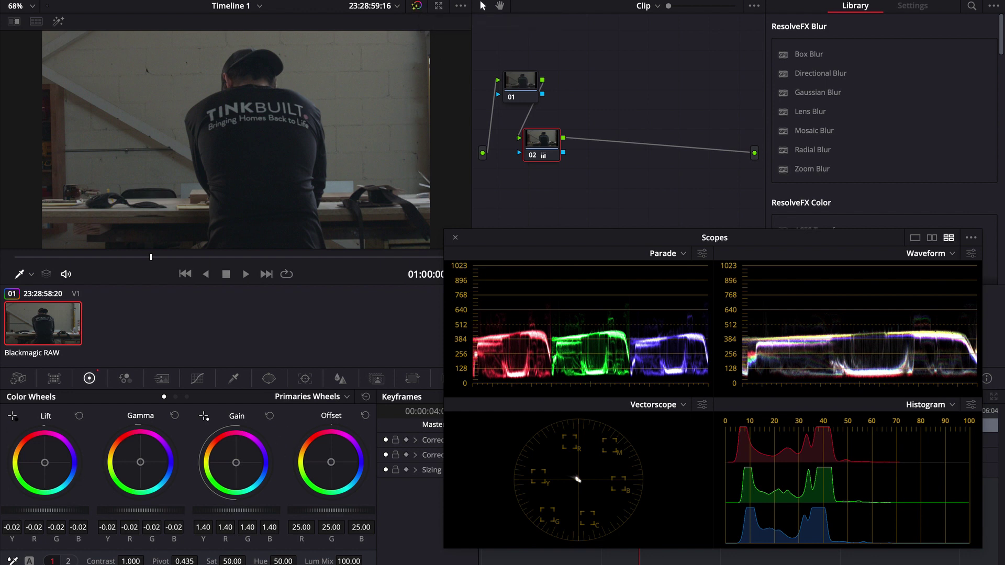
- Toggle bypass several times to compare the brightened grade with the original
click(418, 6)
click(417, 6)
click(418, 7)
click(417, 6)
click(414, 10)
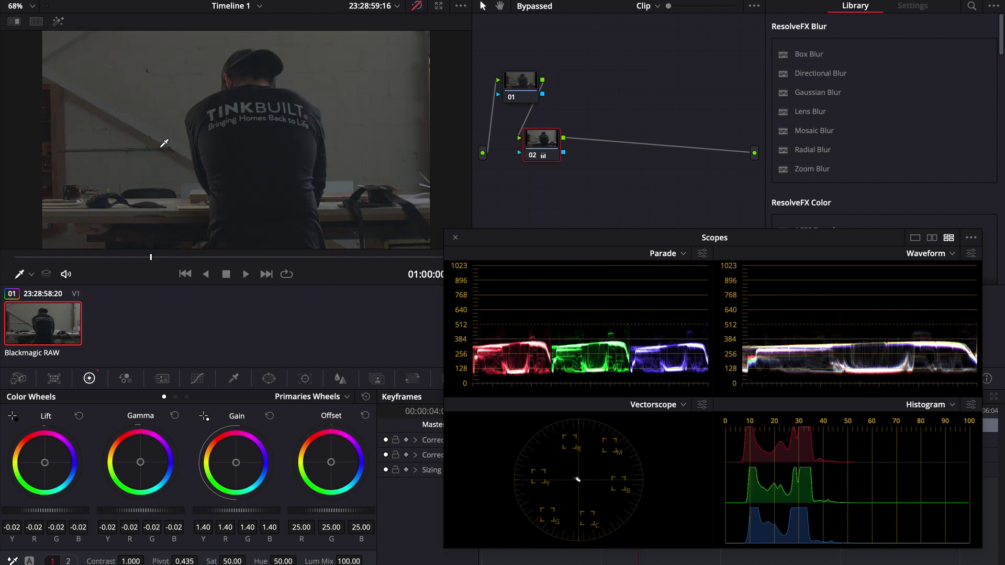
click(413, 10)
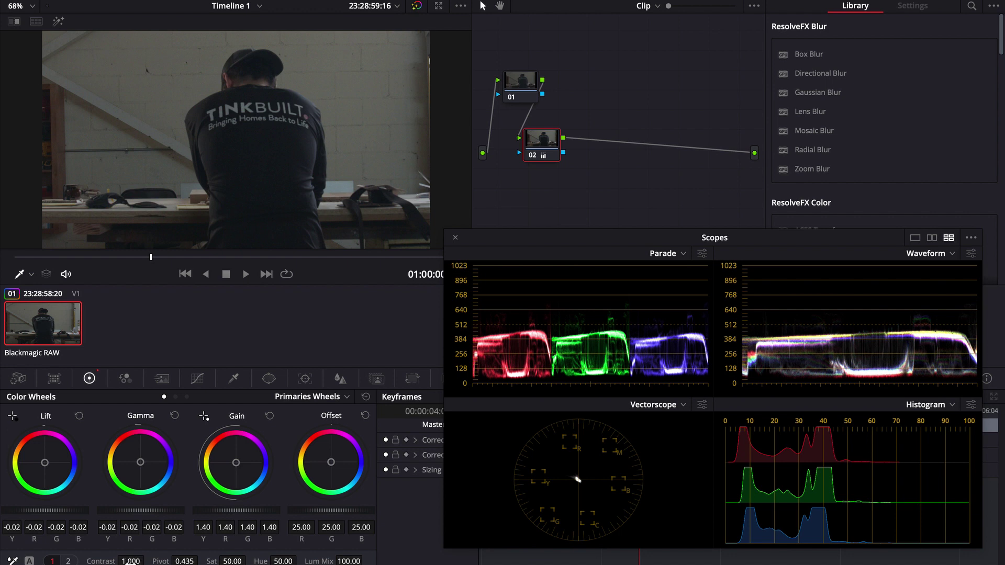
- Set node 02's Contrast to 1.218, Pivot to 0.363 and Saturation to 86.40
drag(130, 562, 147, 561)
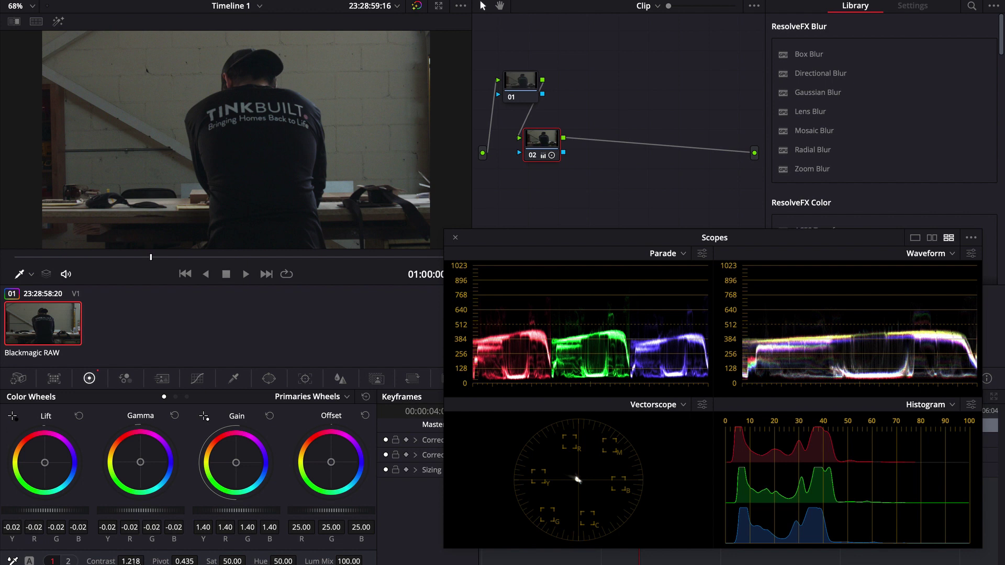
drag(189, 561, 201, 561)
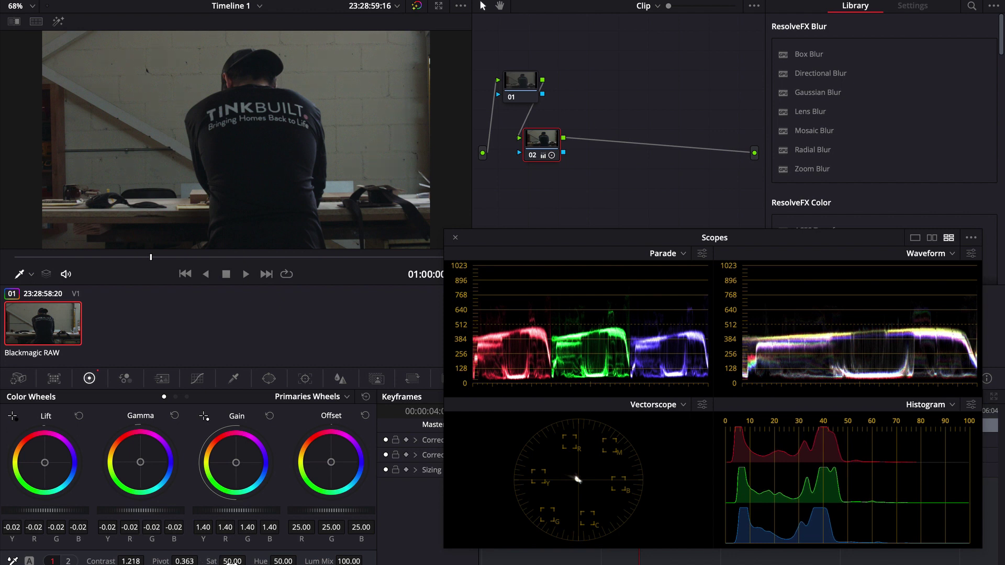
drag(232, 561, 250, 560)
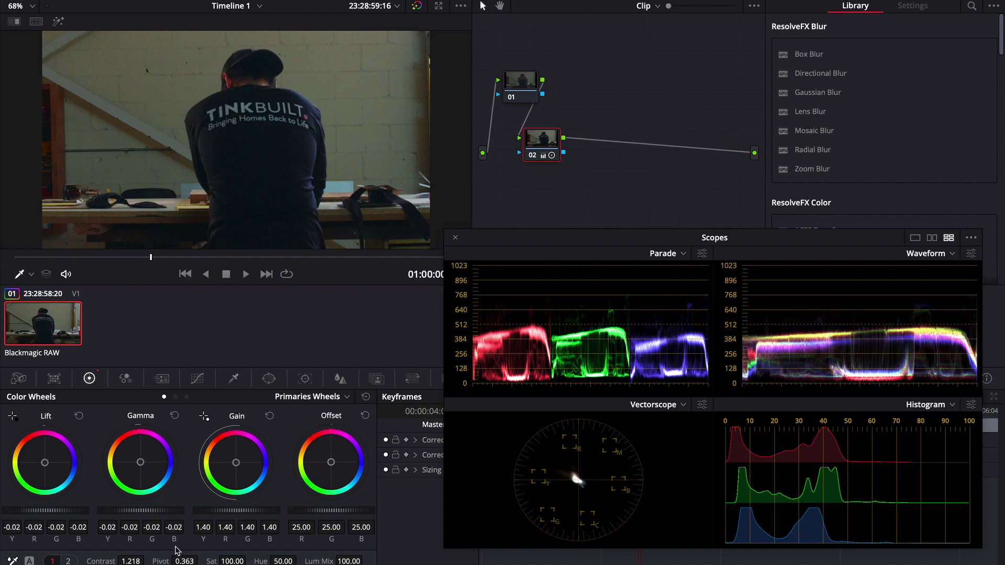
drag(232, 561, 249, 562)
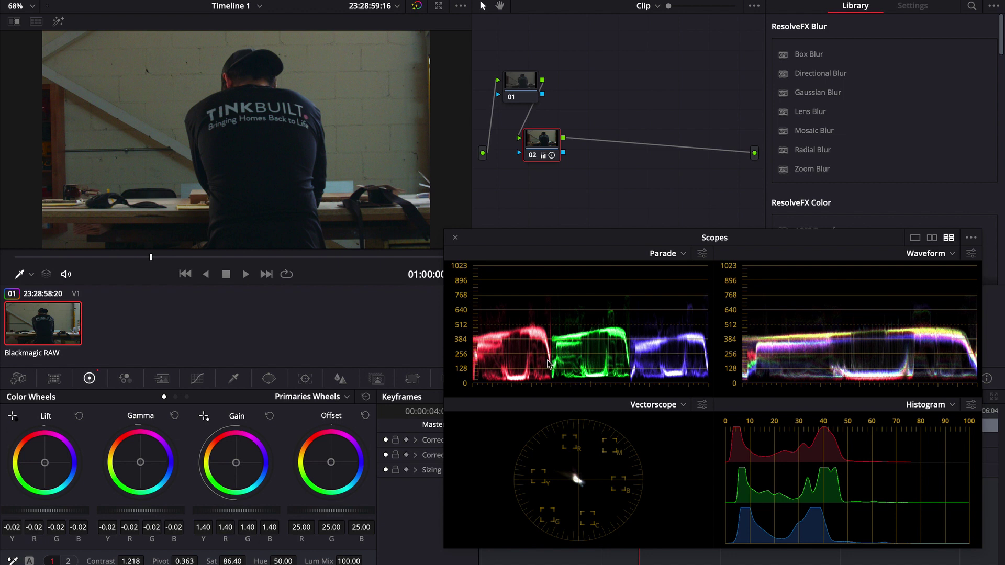
drag(547, 139, 537, 140)
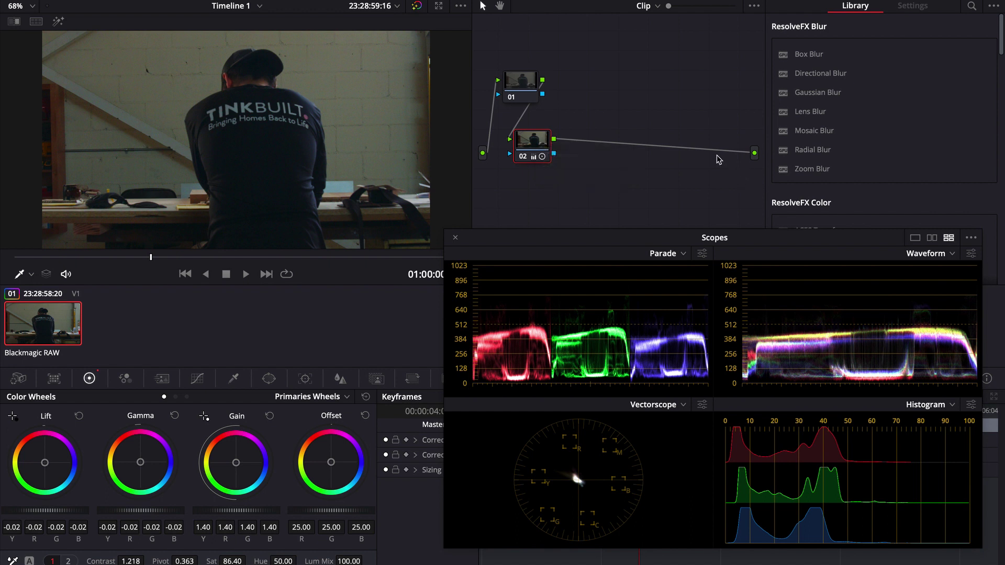
- Add serial node 03 after node 02 and switch its curves to Editable Splines
key(alt+s)
drag(596, 145, 594, 125)
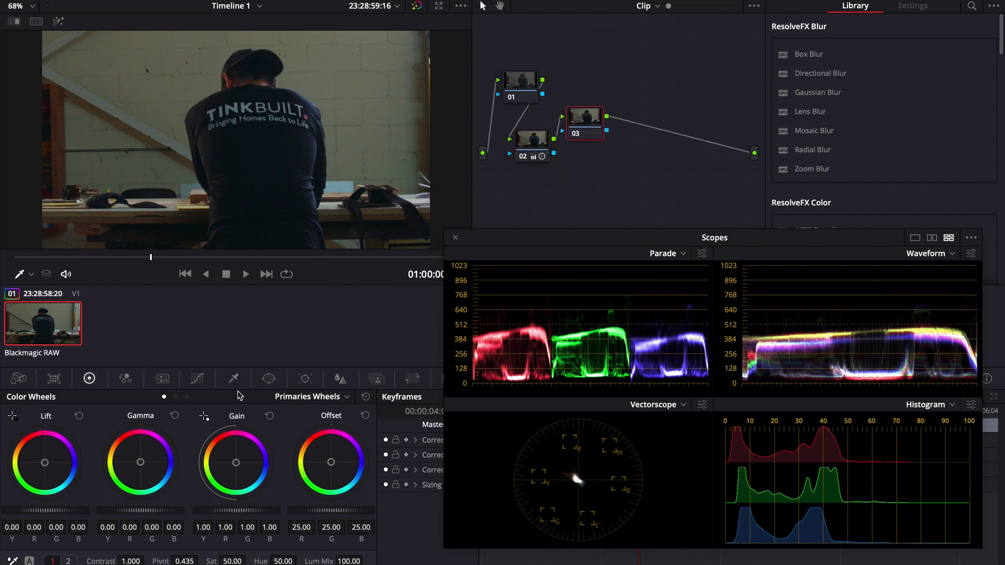
click(198, 380)
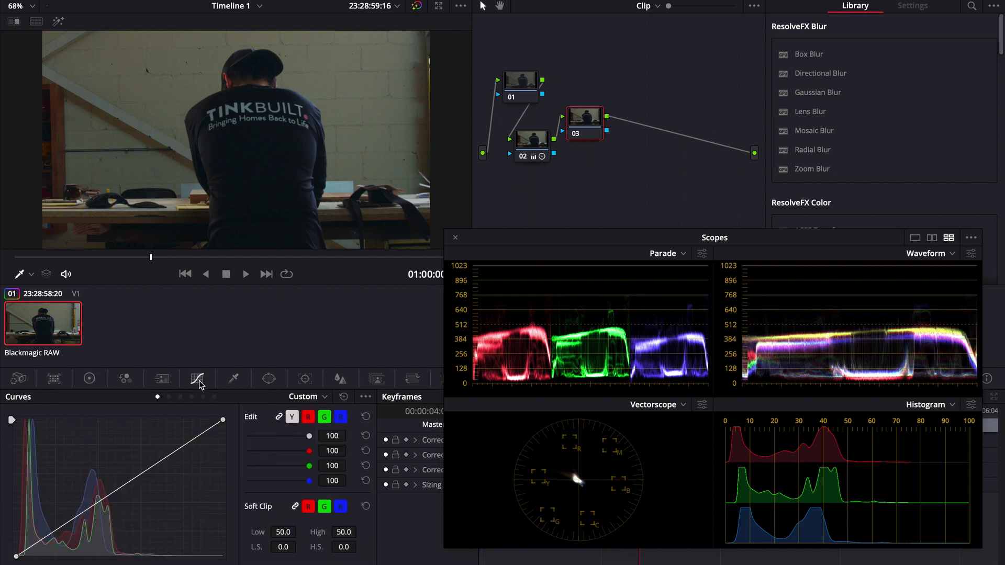
click(365, 398)
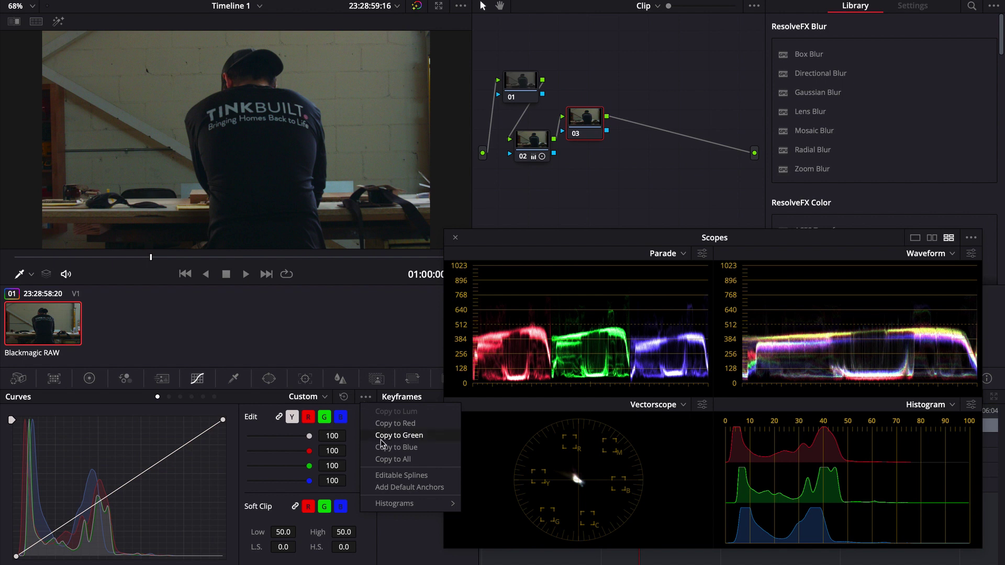
click(365, 397)
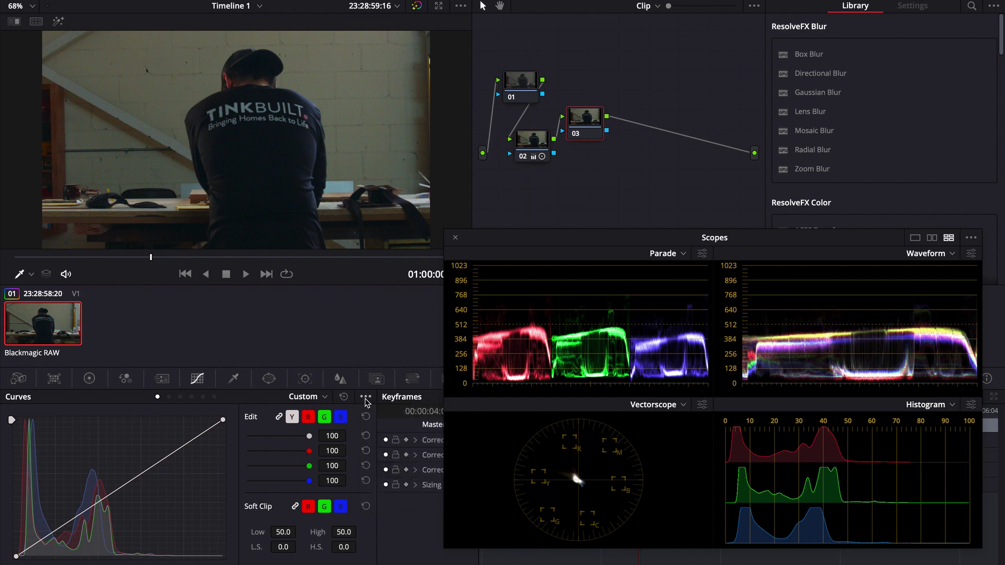
click(365, 399)
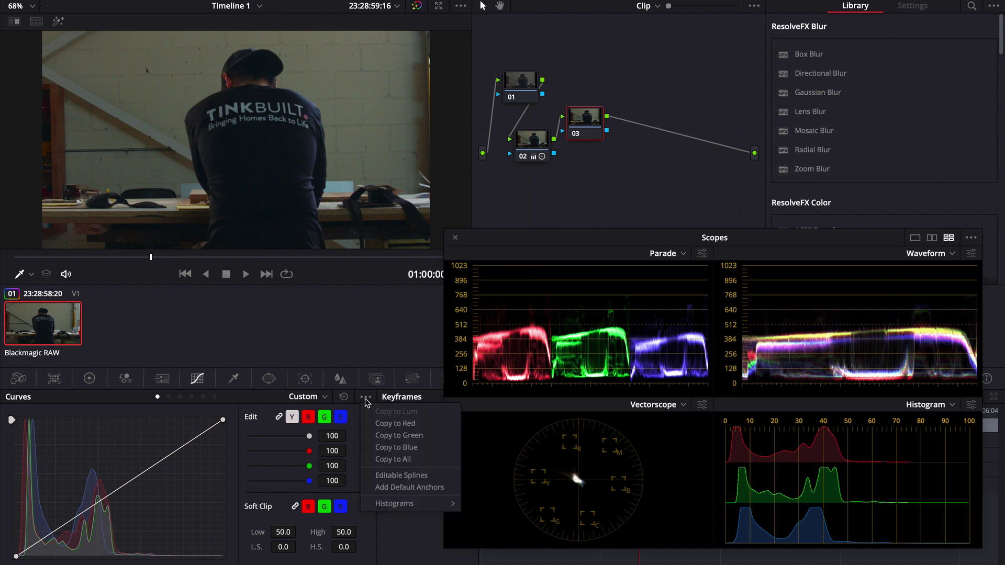
click(402, 476)
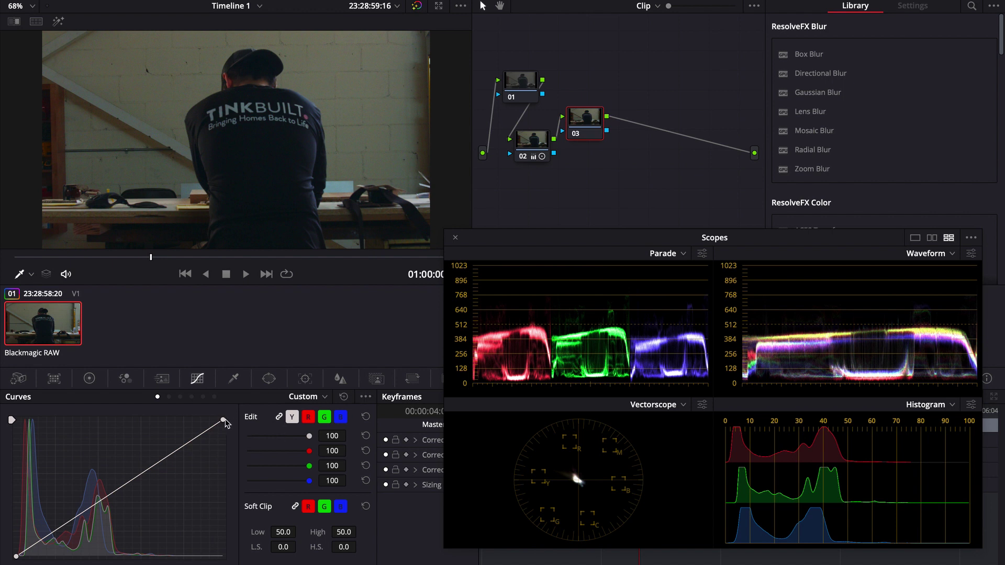
- Bend node 03's luma curve into an S-shape, lifting the mids and deepening the shadow toe
click(97, 504)
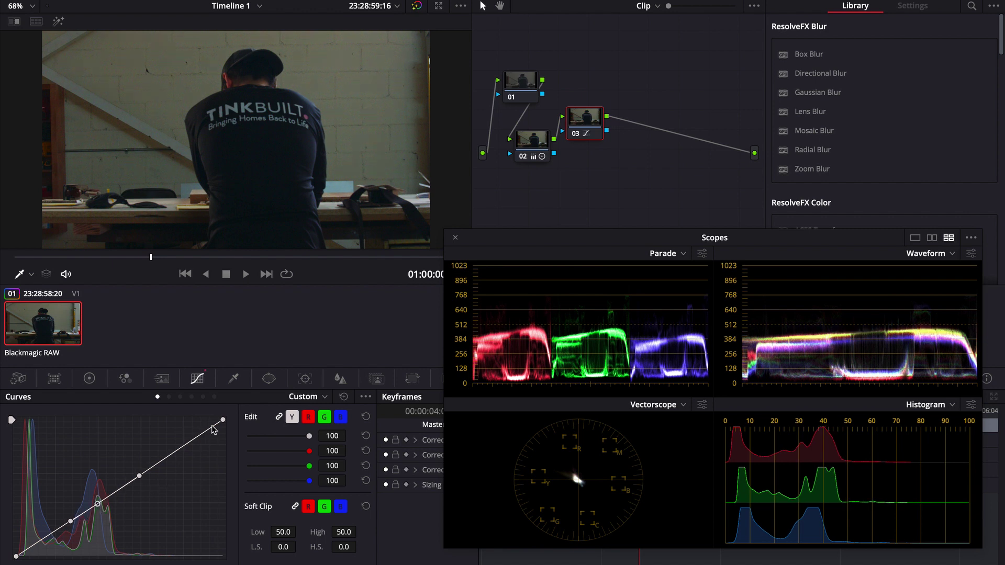
click(153, 465)
mouse_move(153, 466)
mouse_down()
mouse_move(115, 469)
mouse_move(157, 461)
mouse_move(187, 474)
mouse_move(101, 460)
mouse_move(99, 445)
mouse_move(148, 460)
mouse_up()
drag(229, 428, 155, 453)
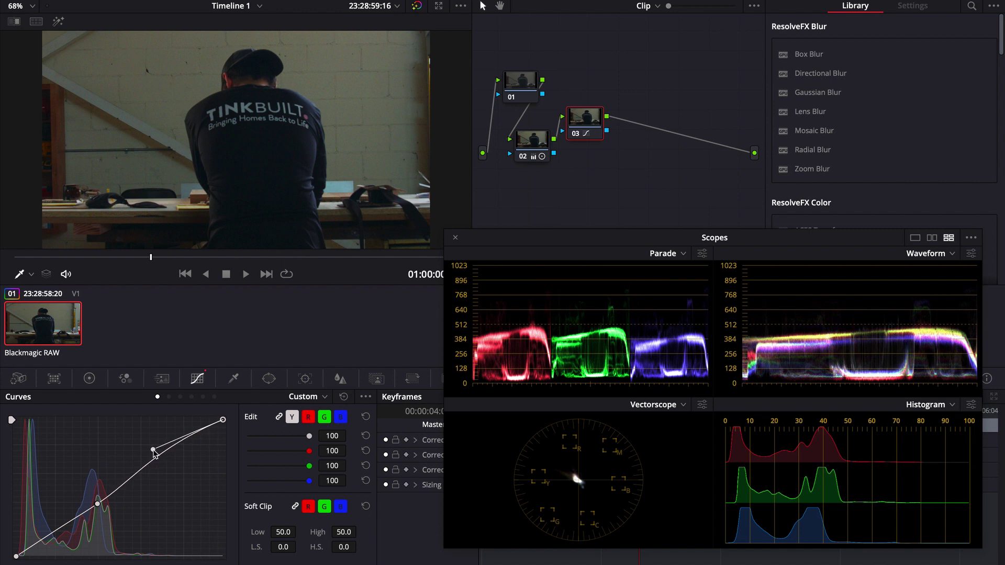
click(16, 558)
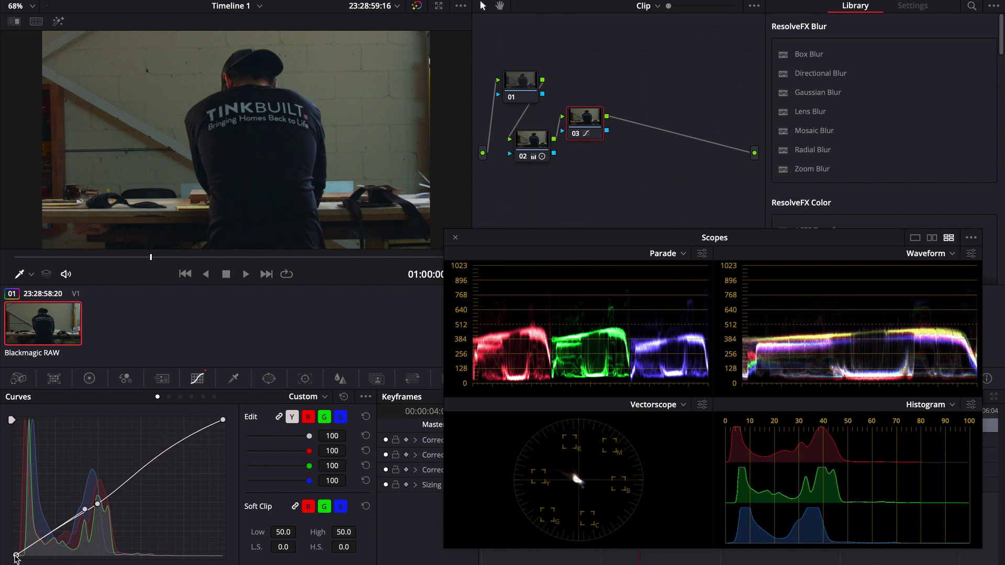
drag(16, 558, 9, 562)
drag(87, 514, 86, 518)
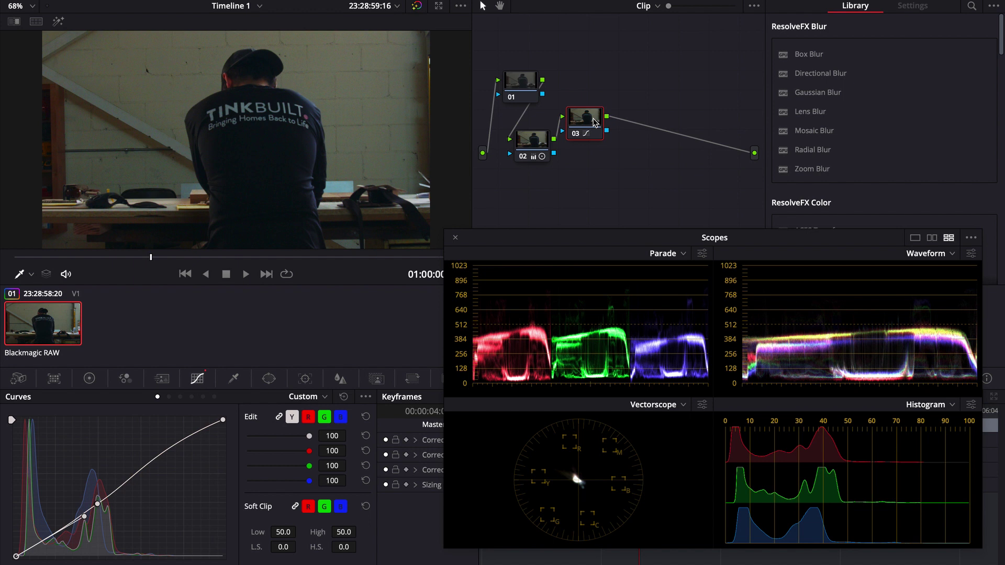
- Add serial node 04 and open its Window controls, dismissing the default-window warning
key(alt+s)
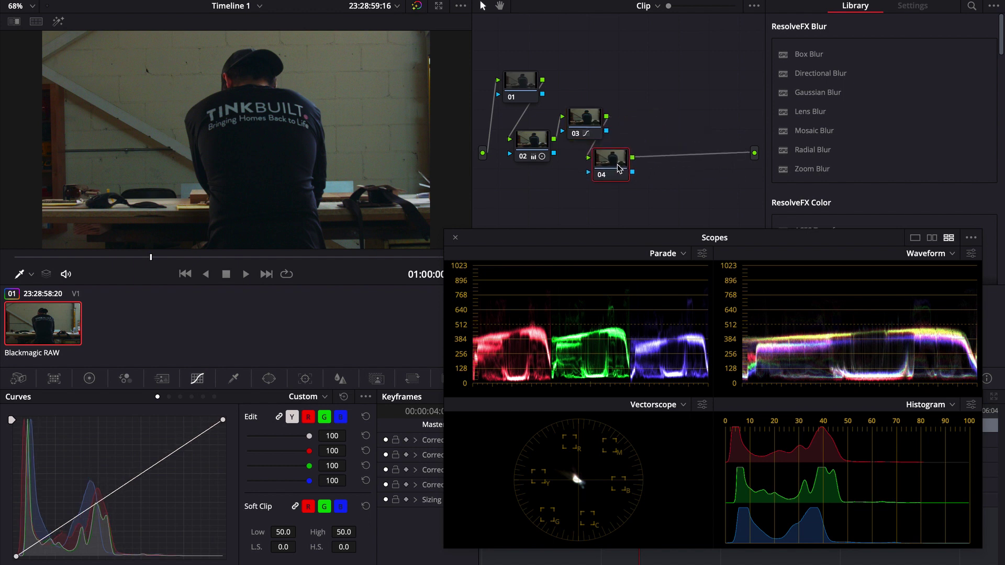
click(268, 381)
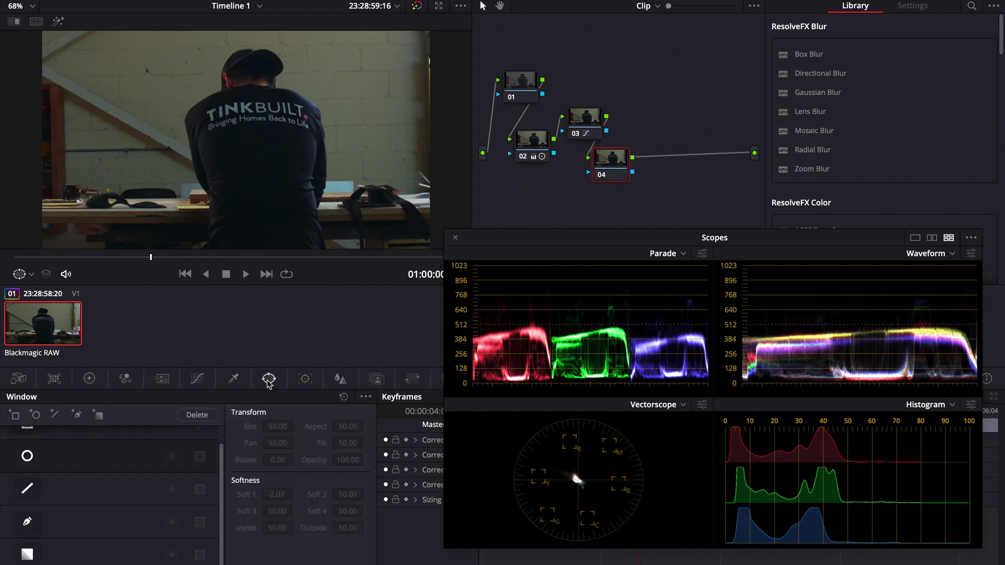
click(196, 416)
click(612, 318)
click(137, 438)
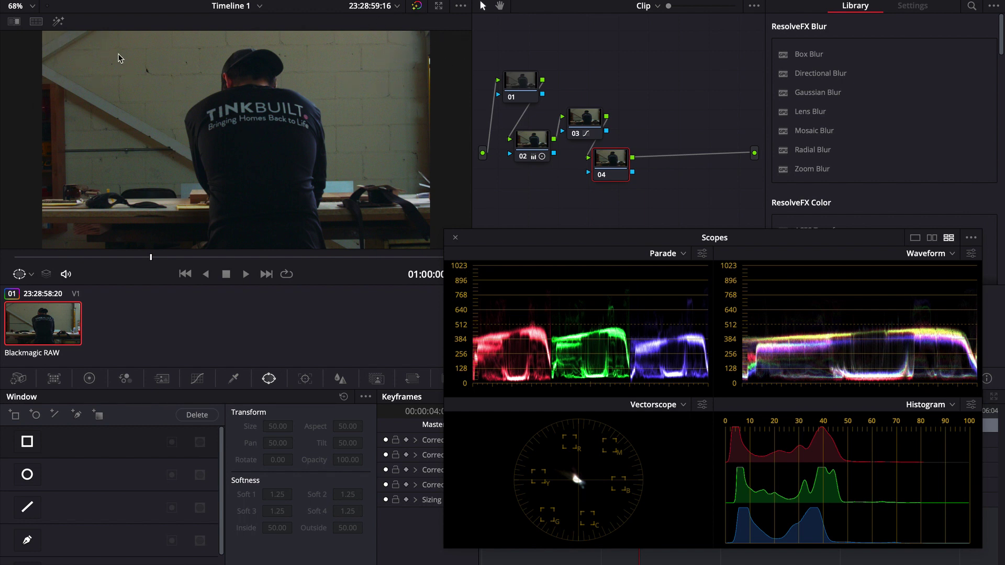
- Place a feathered elliptical window over the upper-right wall (Size 54.23, Rotate 43.64, Soft 17.49)
click(27, 474)
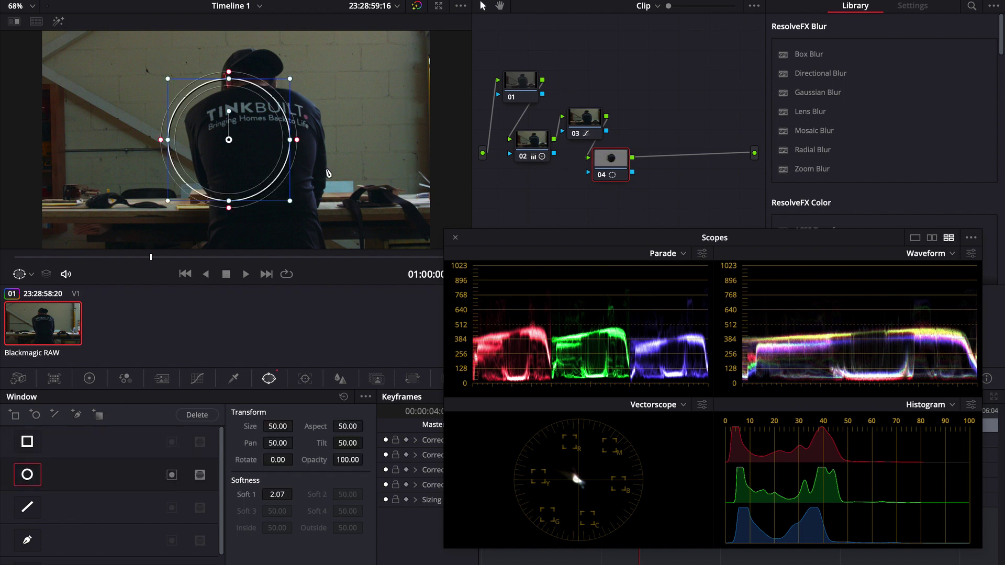
drag(238, 142, 417, 51)
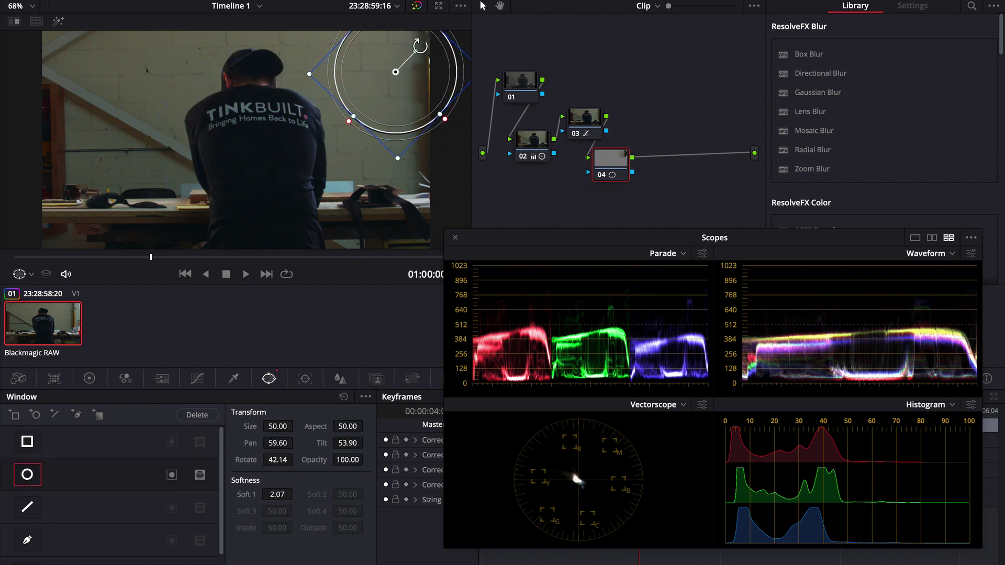
drag(353, 117, 340, 131)
drag(444, 119, 464, 138)
drag(333, 139, 297, 205)
drag(399, 83, 417, 65)
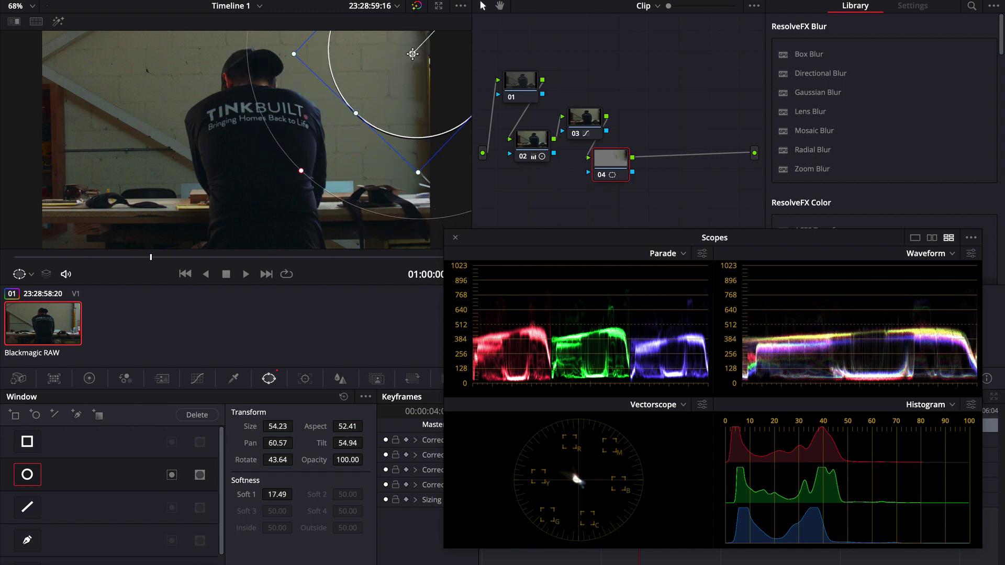
click(197, 379)
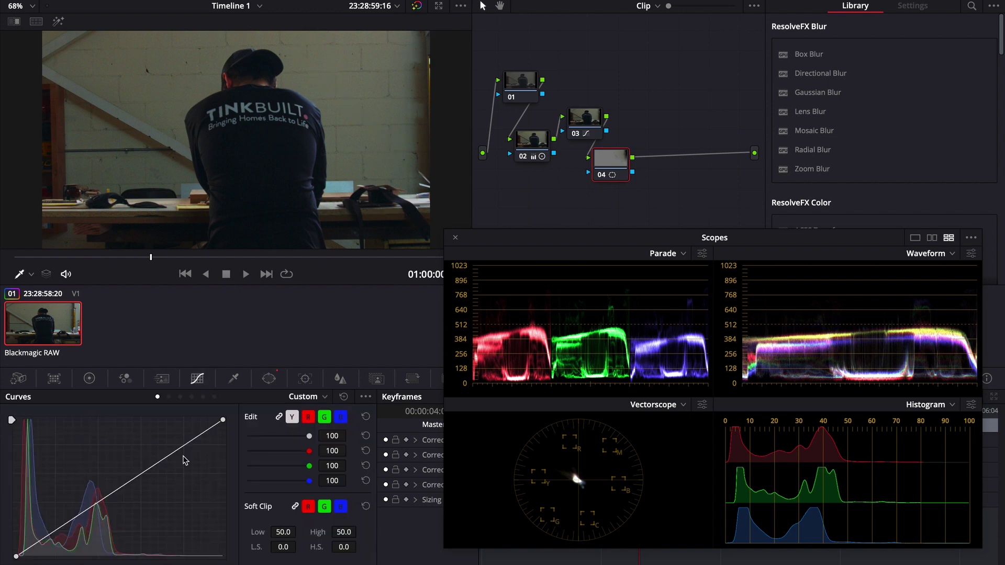
- Lift node 04's curve and set its Gain to 1.08 to brighten inside the window
click(97, 505)
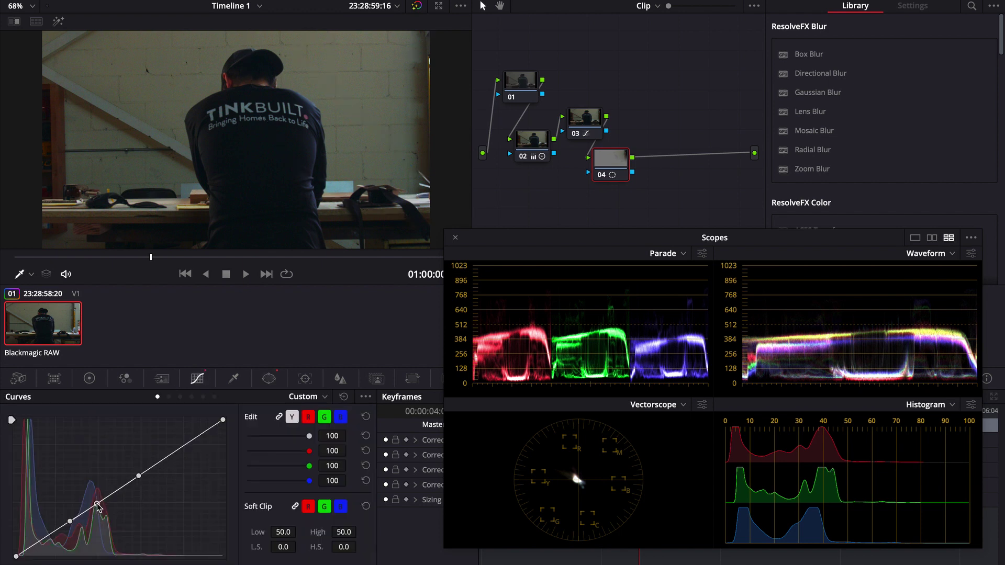
click(139, 477)
drag(98, 505, 100, 493)
click(89, 378)
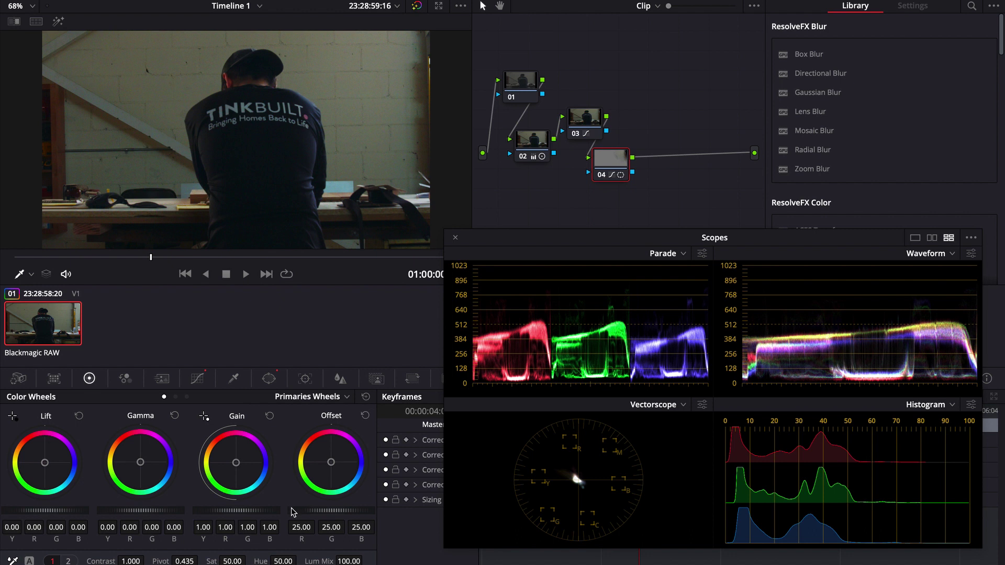
drag(236, 510, 246, 510)
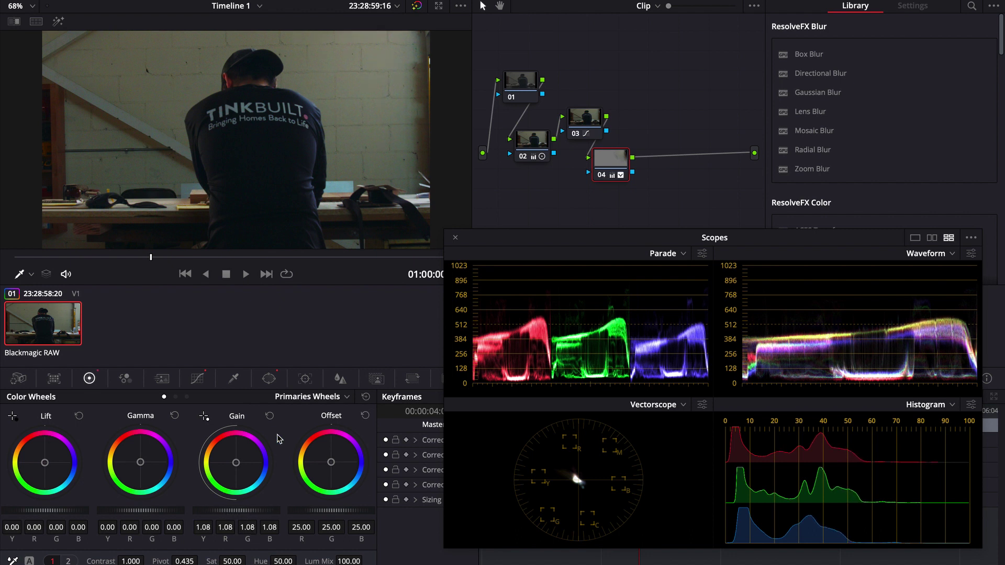
- Toggle bypass twice to compare the brightened wall with the original
click(417, 8)
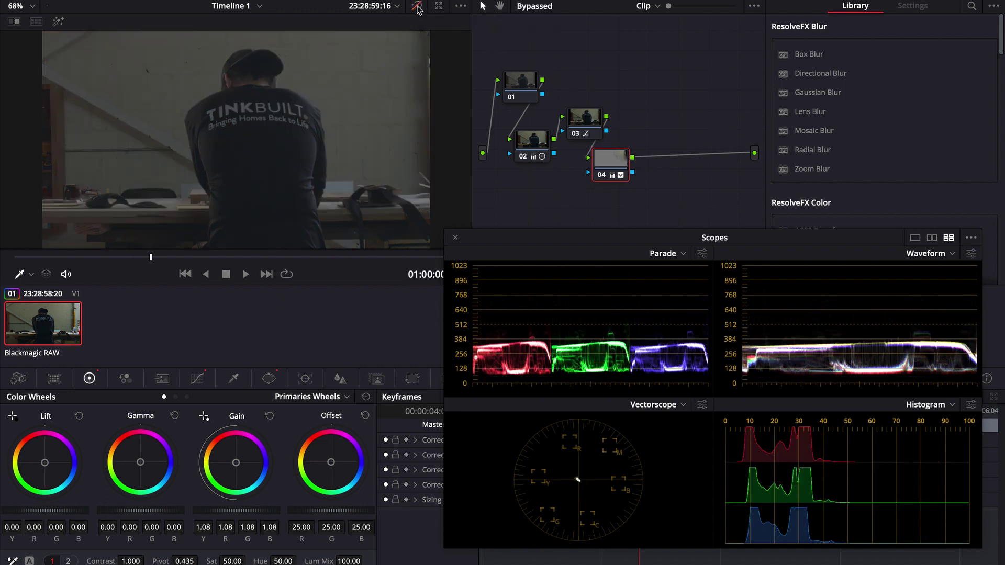
click(417, 7)
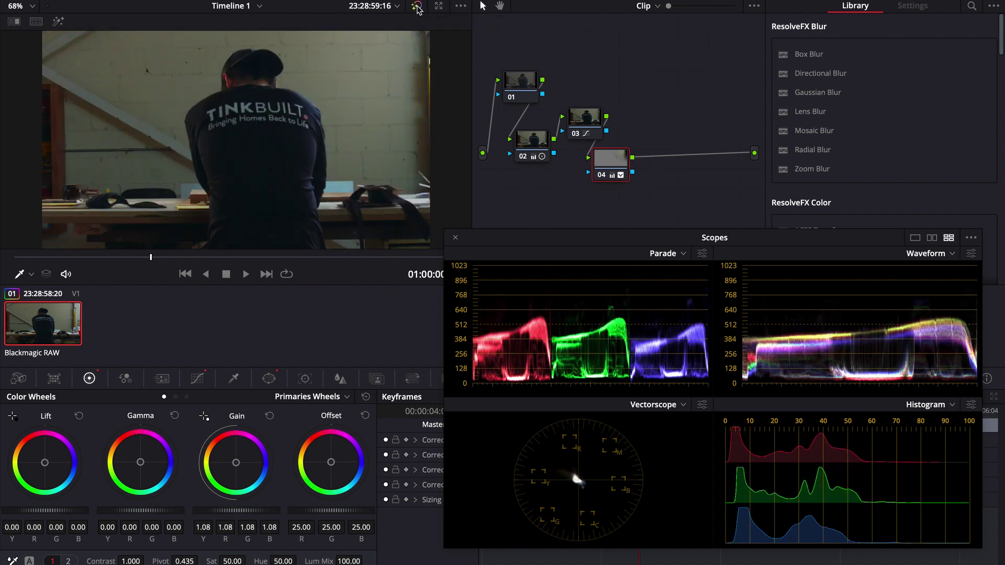
click(418, 7)
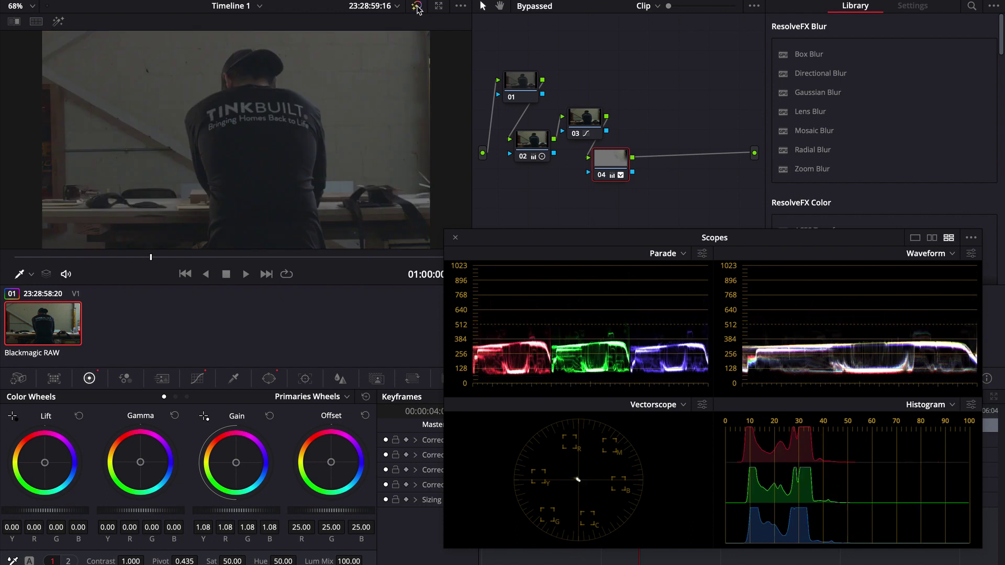
click(417, 8)
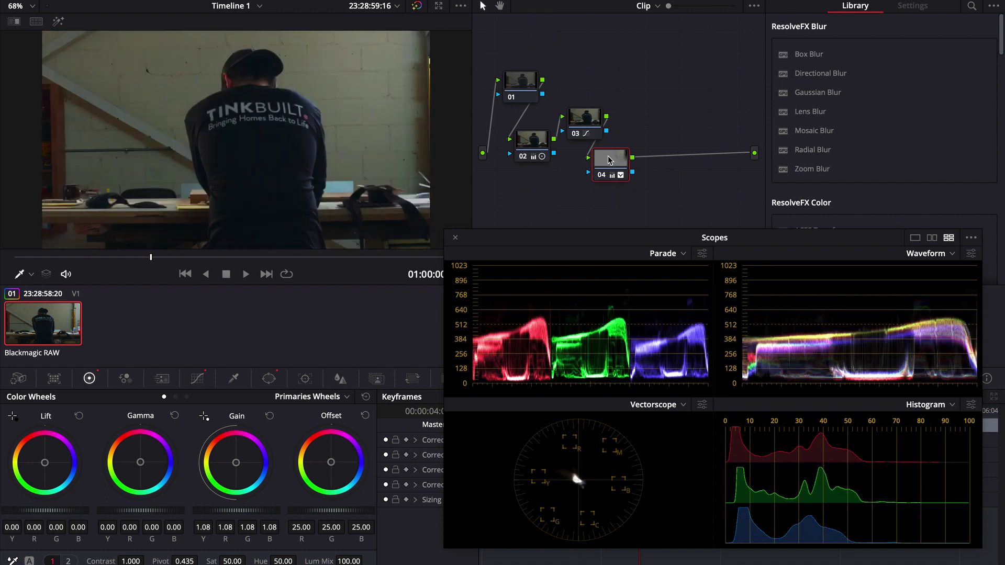
drag(609, 160, 605, 159)
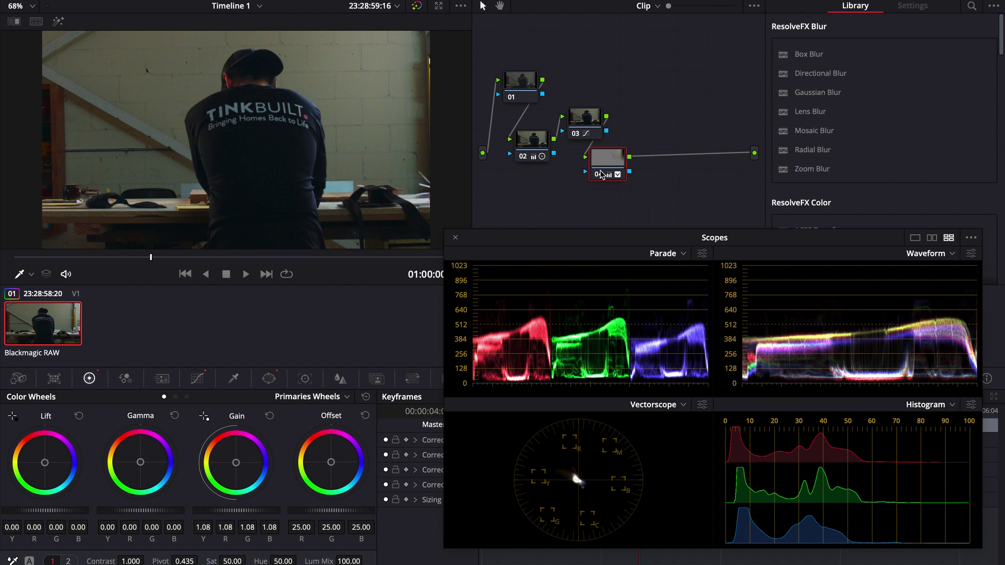
- Add node 05 with a circular window over the upper-left wall, Size 59.30 and Soft 14.93
key(alt+s)
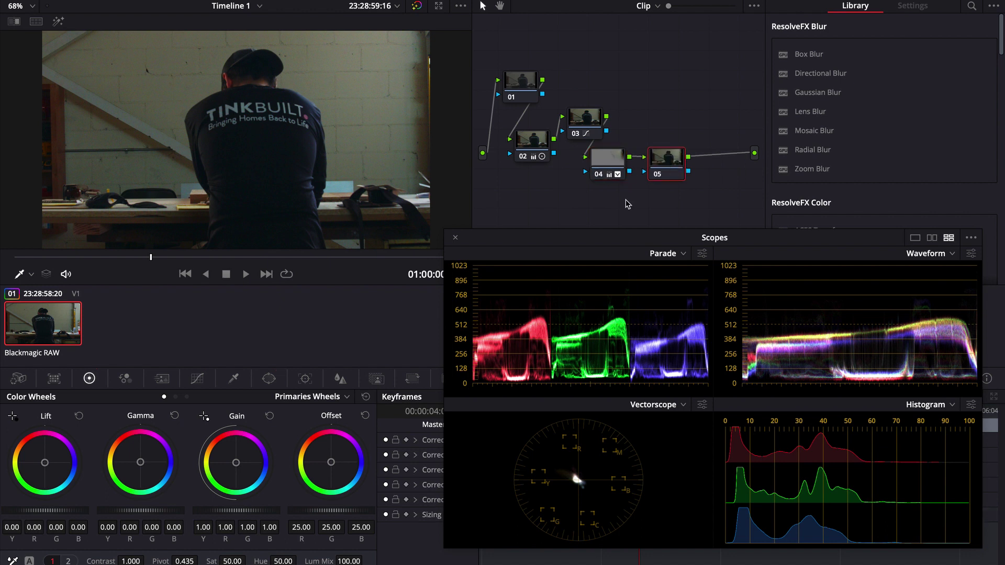
click(269, 378)
click(27, 474)
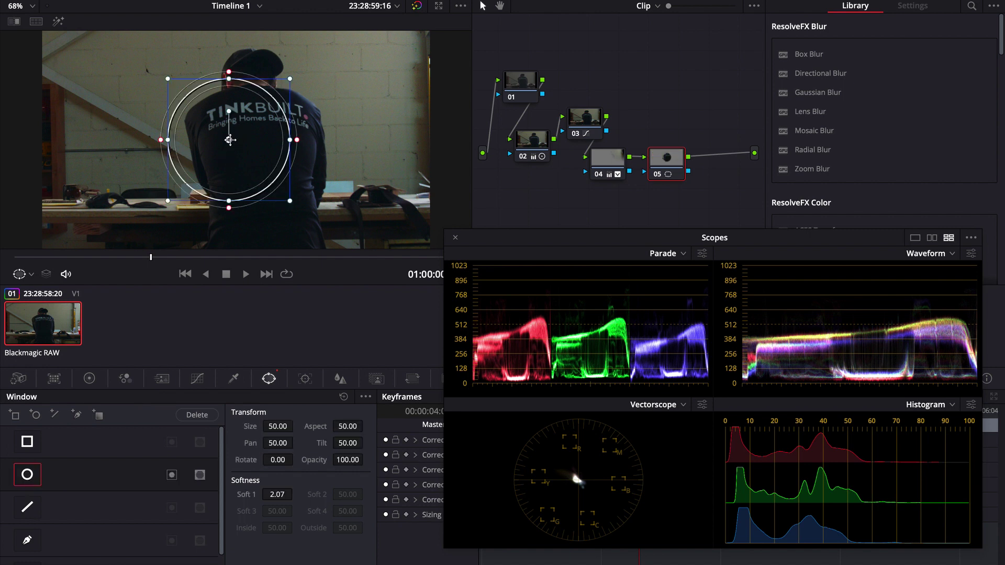
drag(230, 140, 78, 58)
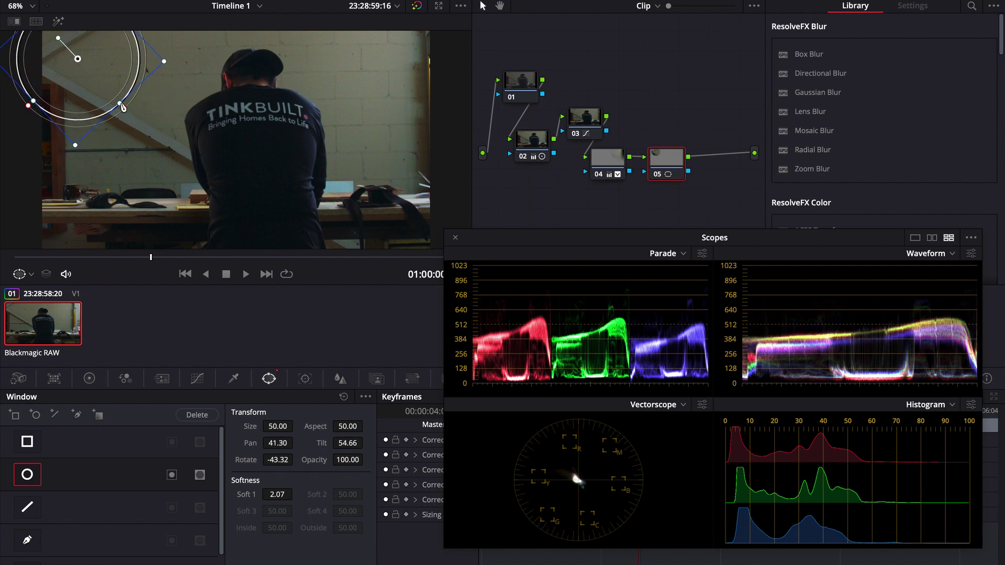
drag(122, 106, 152, 138)
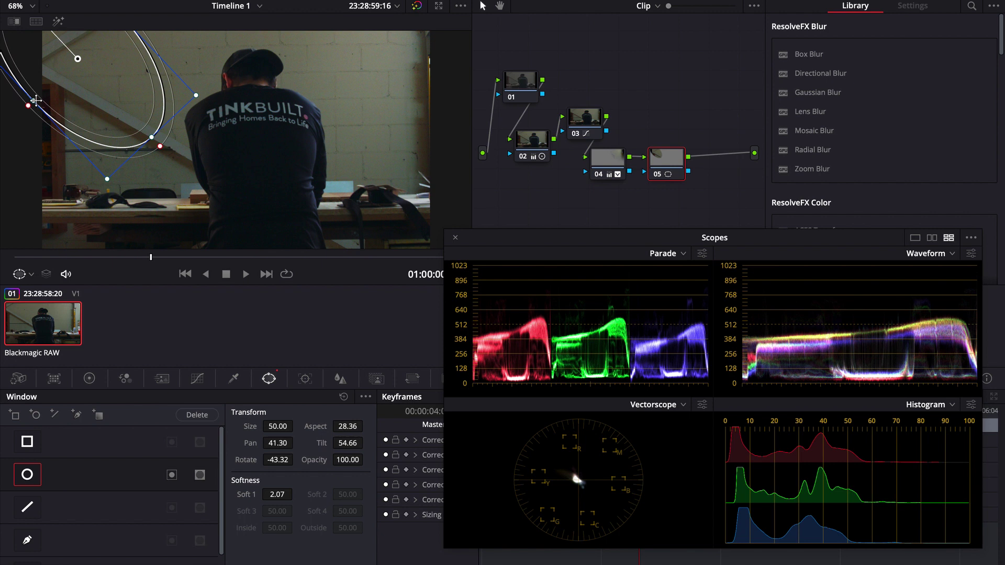
drag(36, 100, 10, 141)
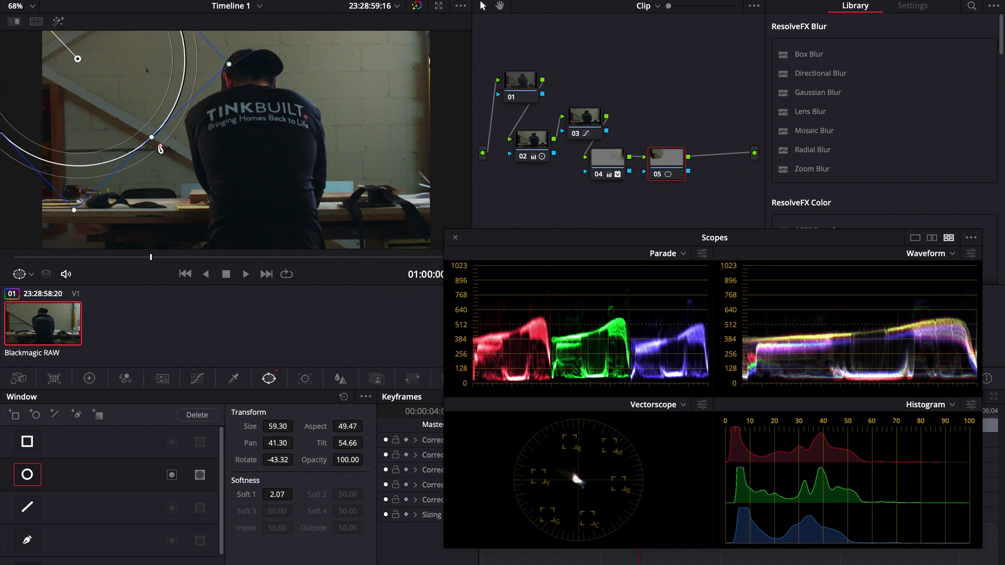
drag(160, 149, 222, 199)
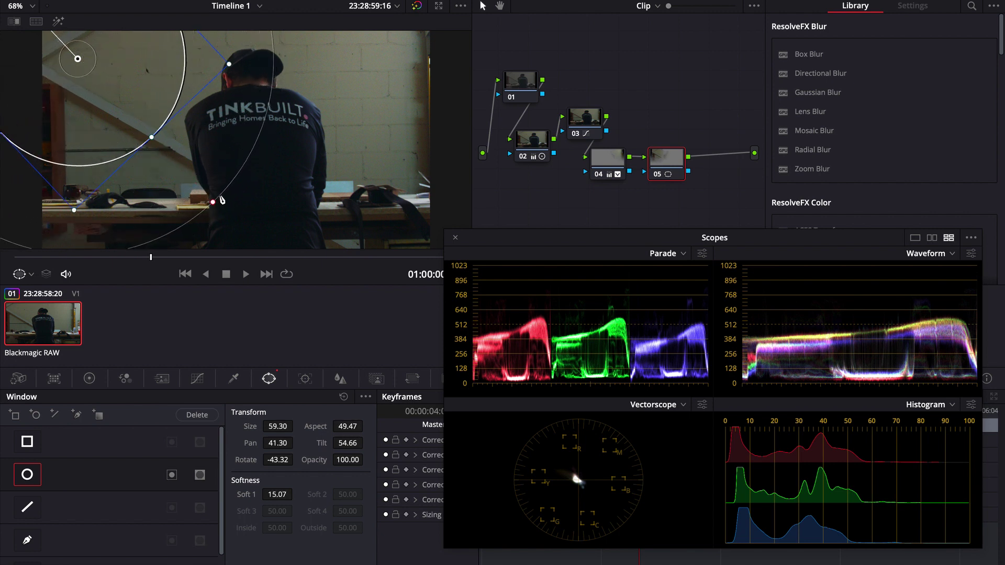
click(197, 379)
- Brighten node 05's windowed area by lifting the lower curve and raising Gain to 1.07
drag(100, 506, 92, 493)
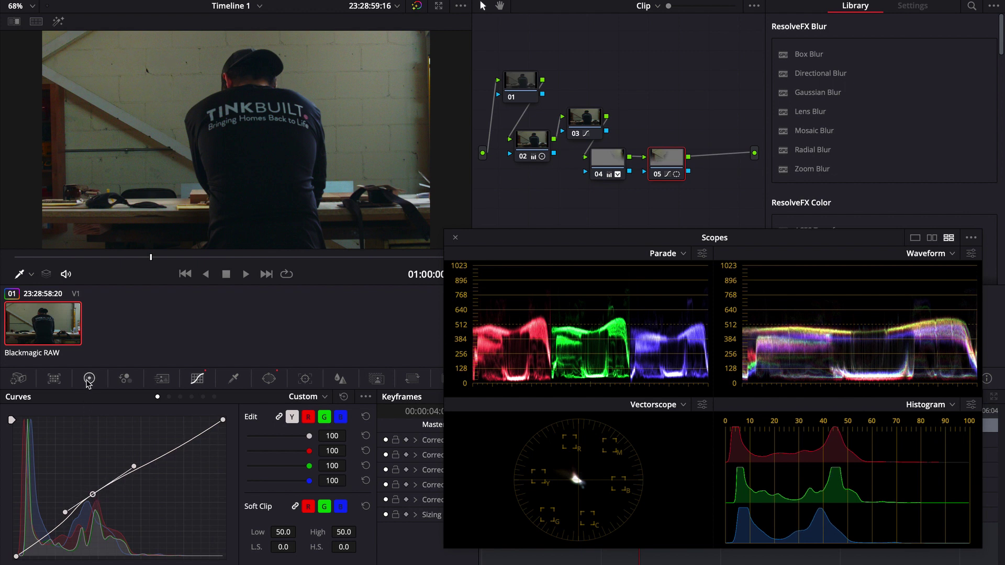
click(89, 378)
drag(237, 510, 269, 515)
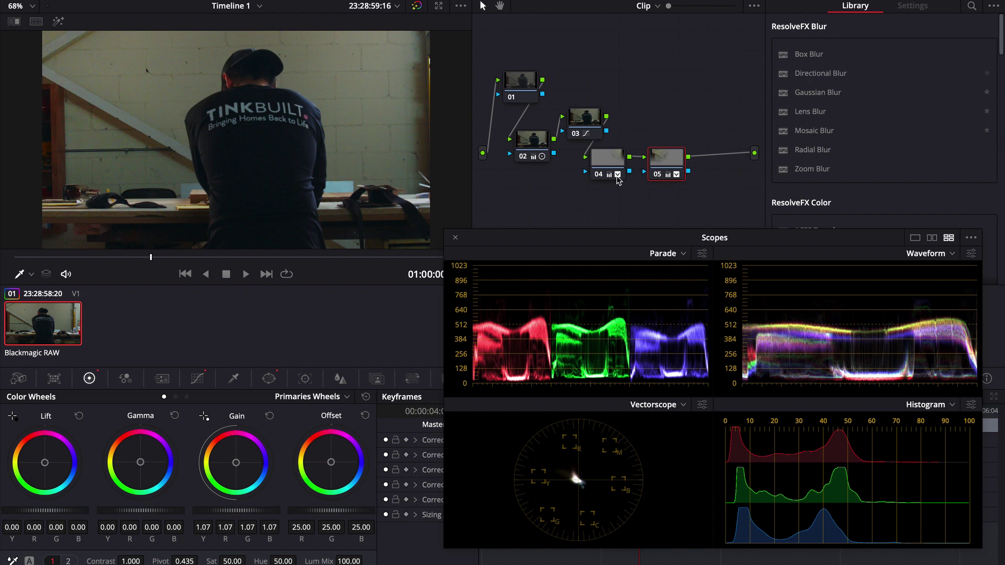
- Rearrange nodes 04 and 05 in the node graph and add serial node 06 after node 05
click(600, 164)
drag(600, 163, 589, 164)
drag(667, 164, 656, 163)
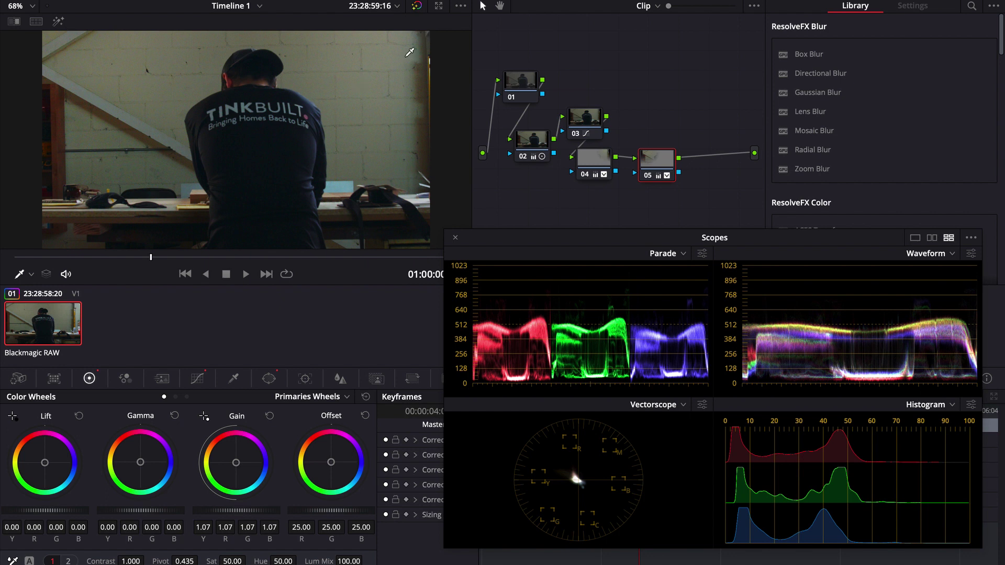
drag(601, 175, 591, 182)
mouse_move(651, 162)
mouse_down()
mouse_move(636, 155)
mouse_move(645, 152)
mouse_up()
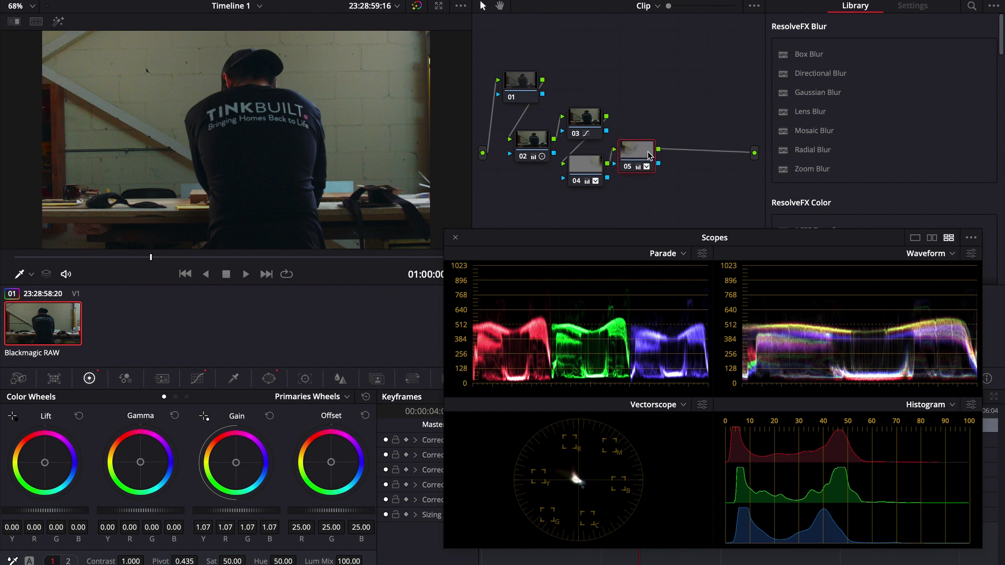
key(alt+s)
- Move node 06 up and give it a soft upright oval window over the worker's back (Aspect 41.87, Soft 8.40)
drag(692, 156, 678, 122)
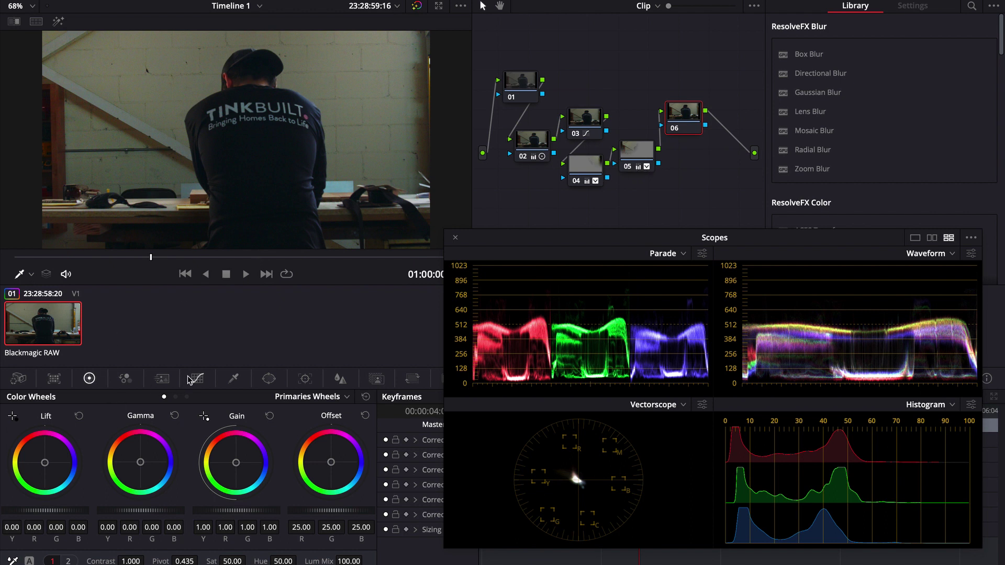
click(269, 378)
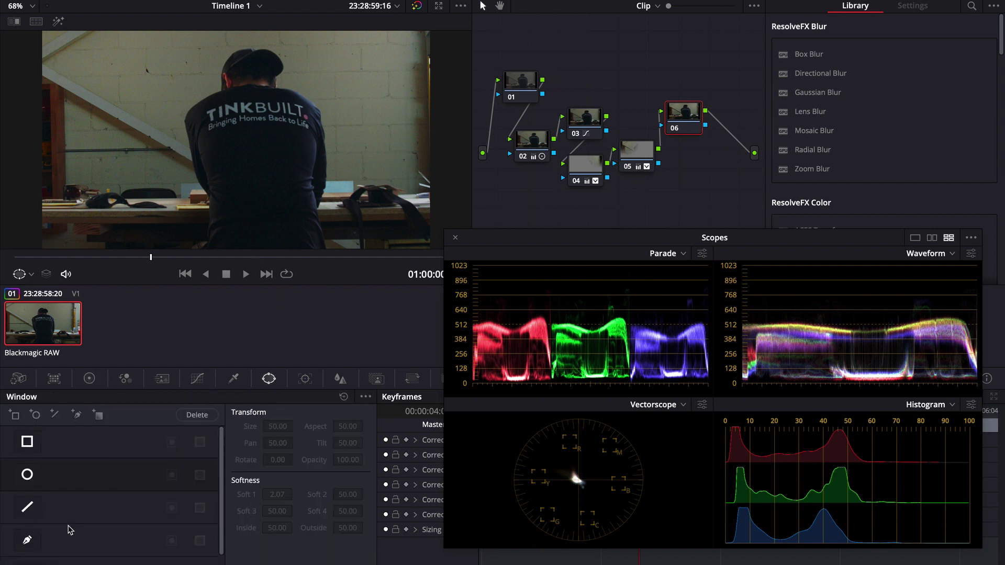
scroll(62, 535, down, 1)
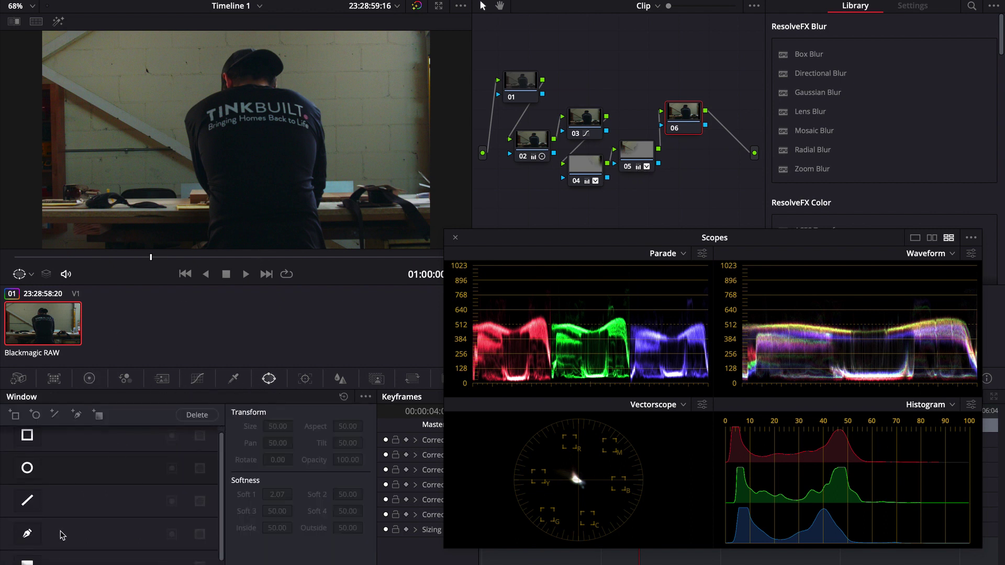
click(26, 473)
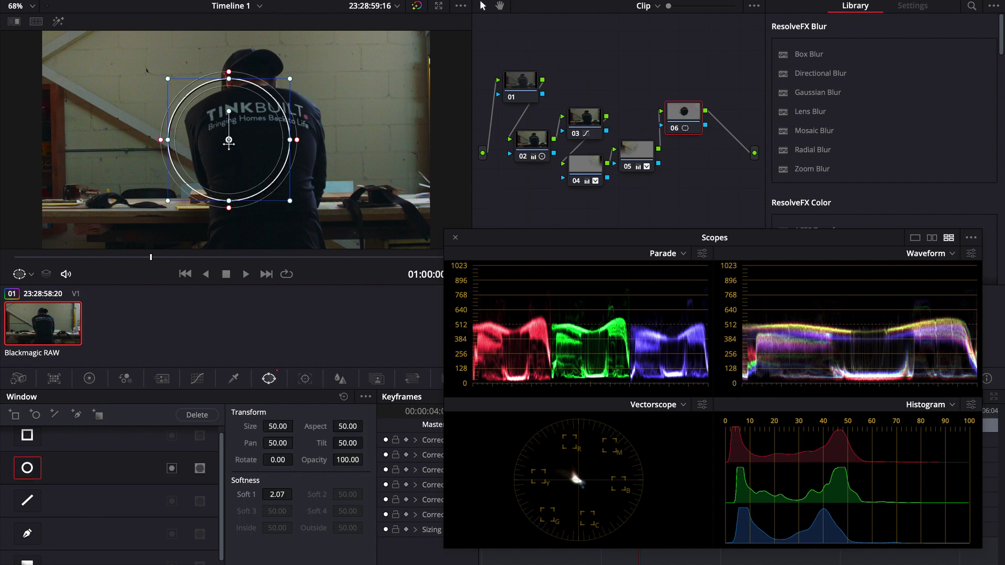
drag(233, 142, 251, 145)
drag(253, 206, 257, 232)
drag(257, 148, 257, 150)
drag(257, 233, 258, 258)
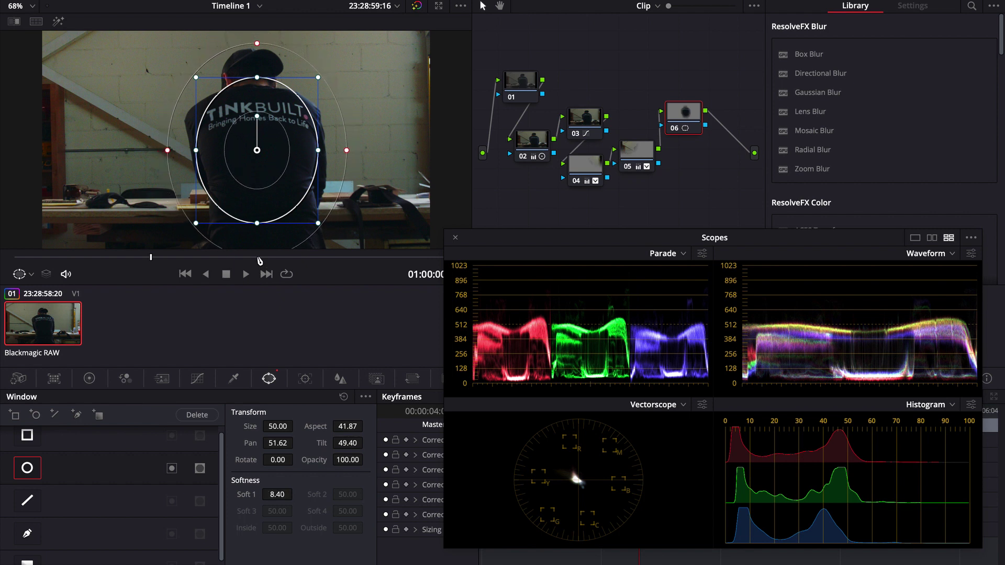
click(89, 378)
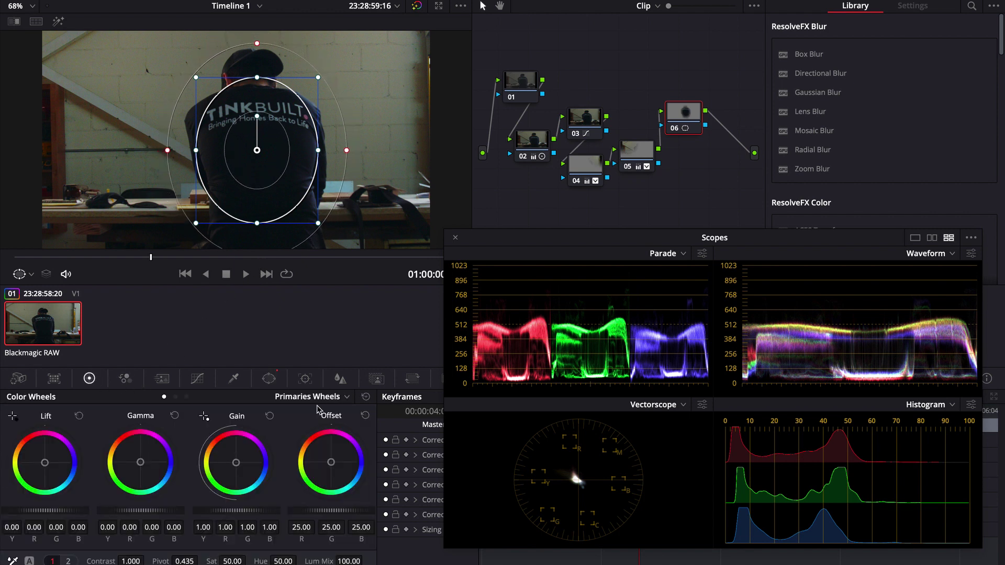
- Set node 06's Gain to 1.14, checking node 05 before returning to node 06
drag(227, 511, 523, 512)
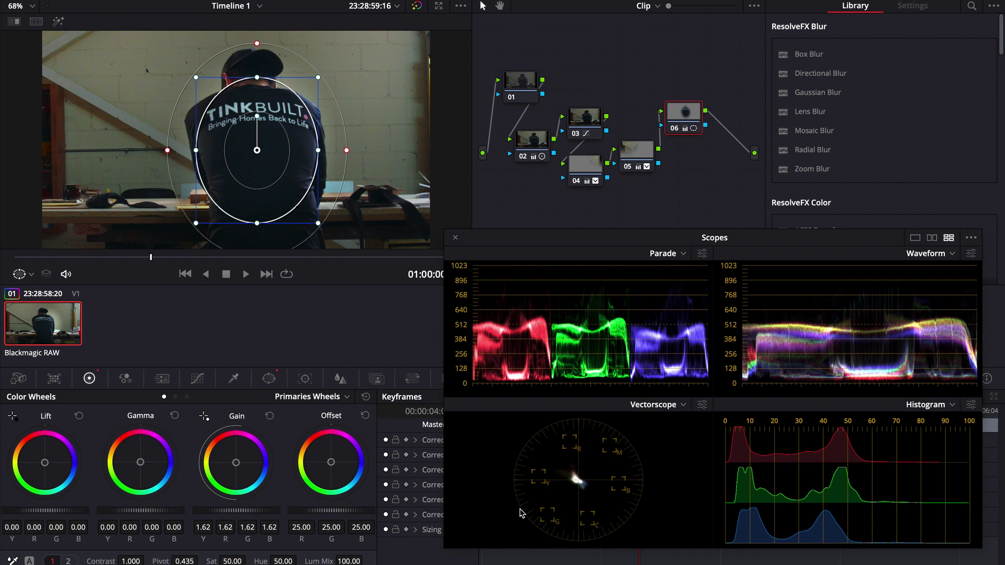
drag(522, 512, 273, 504)
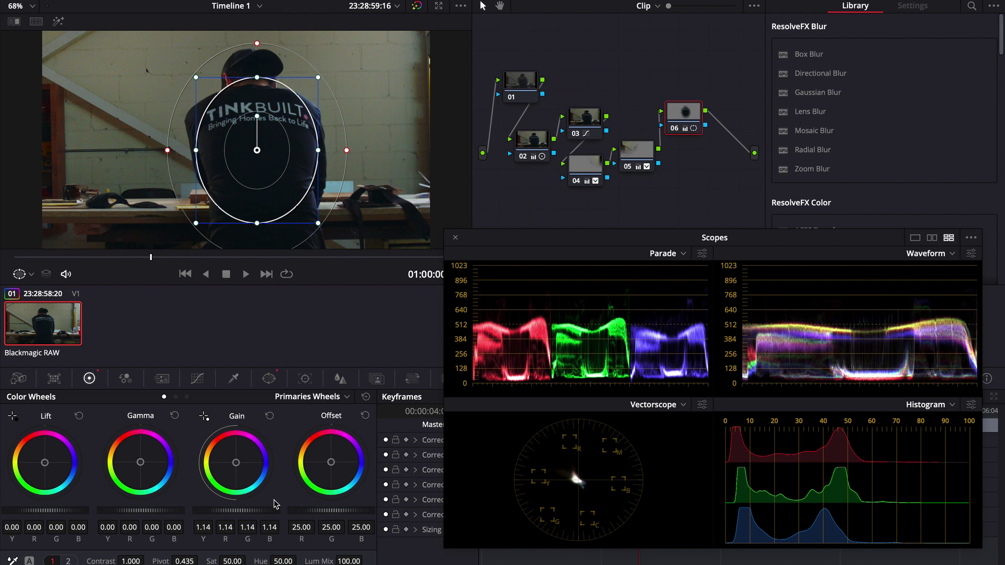
click(634, 157)
click(680, 115)
- Add node 07 between node 06 and the output, then compare the grade against the ungraded clip
key(alt+s)
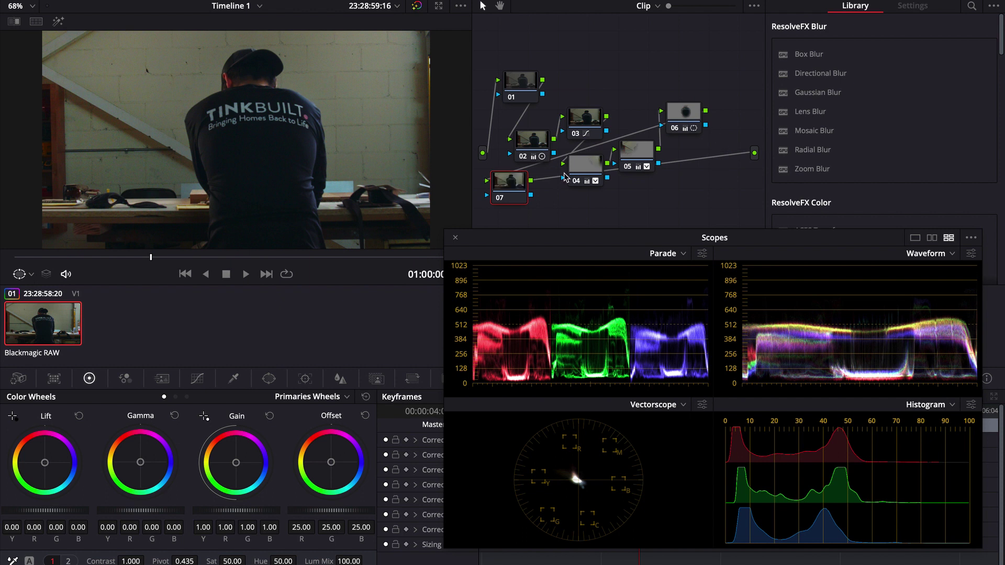
drag(517, 182, 722, 165)
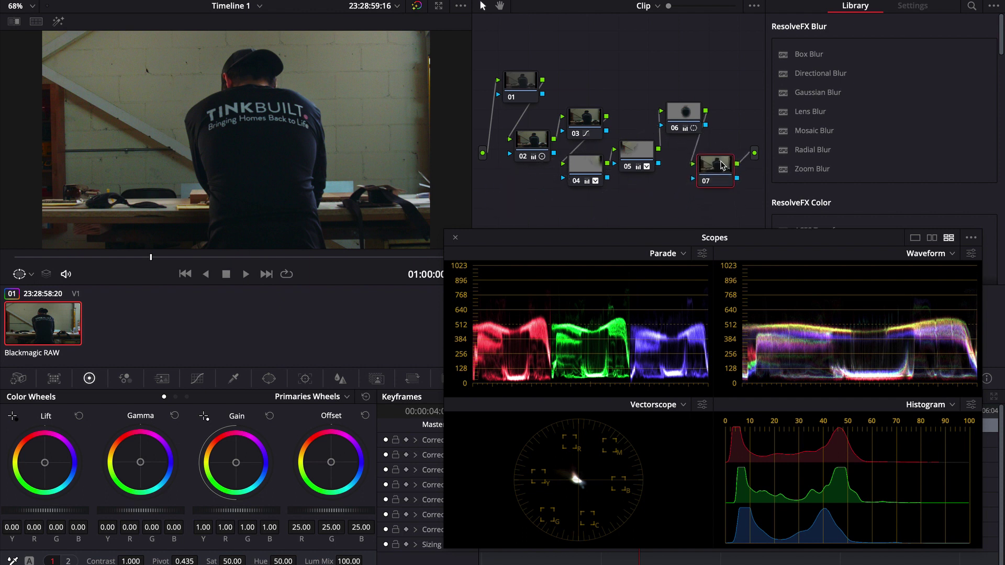
click(417, 6)
click(417, 6)
click(418, 7)
click(418, 7)
- Align node 07, select node 01, close the floating scopes window and bring up Motion Effects
drag(715, 165, 718, 157)
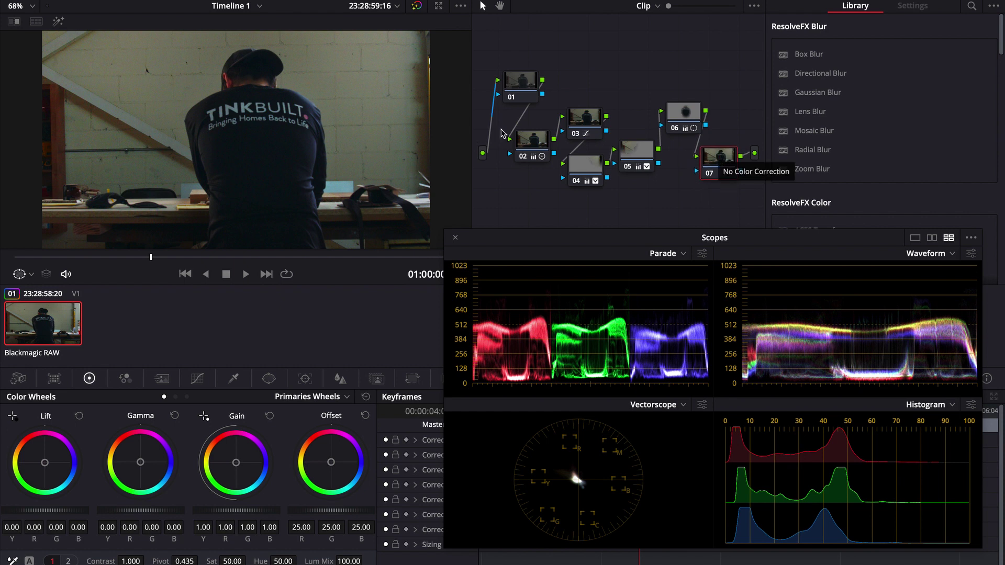
click(513, 81)
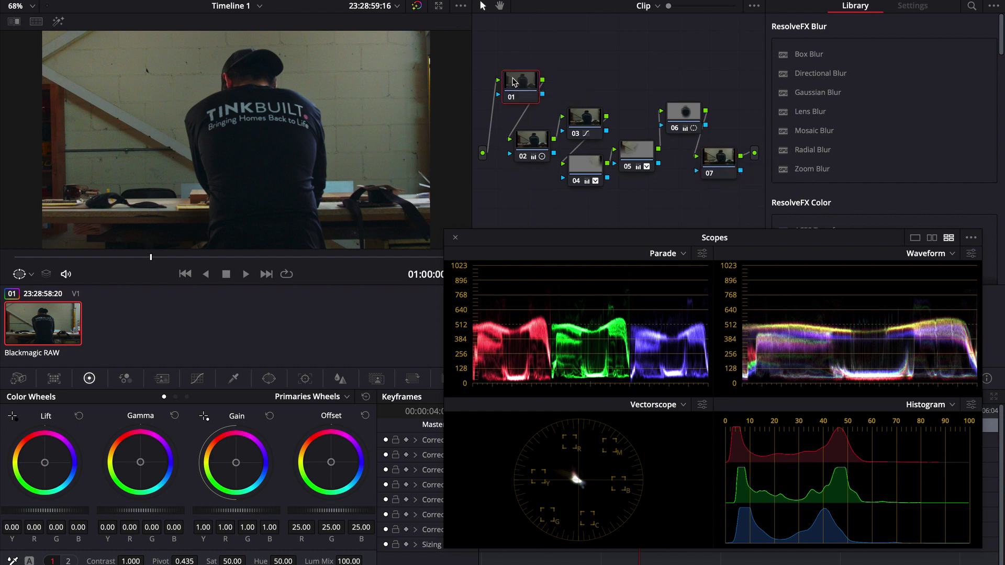
click(22, 379)
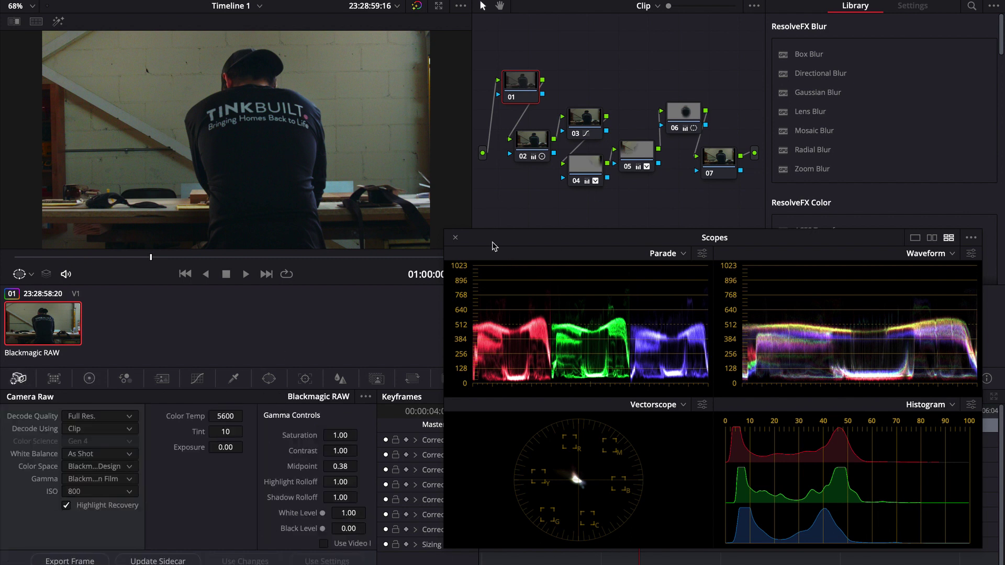
click(455, 239)
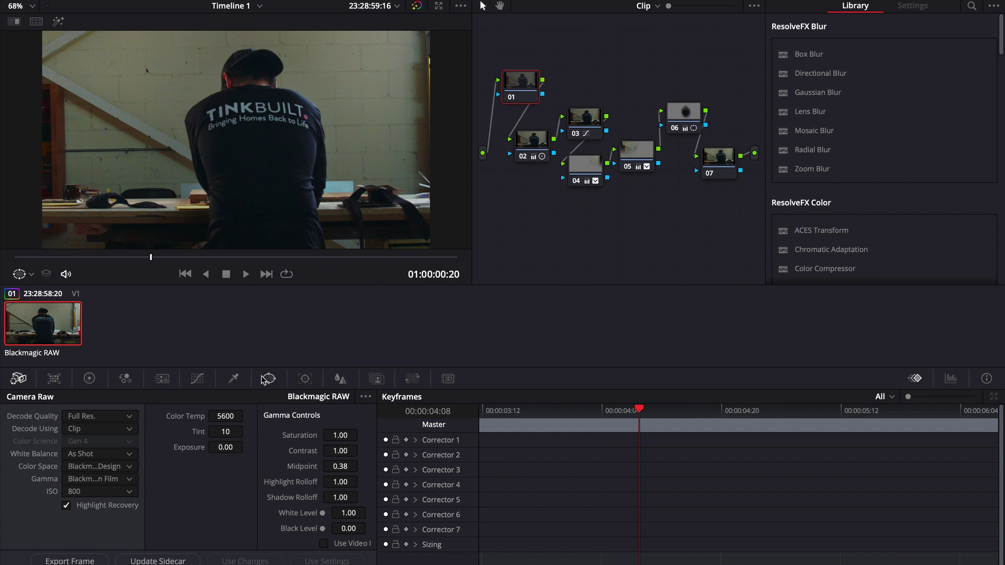
click(335, 381)
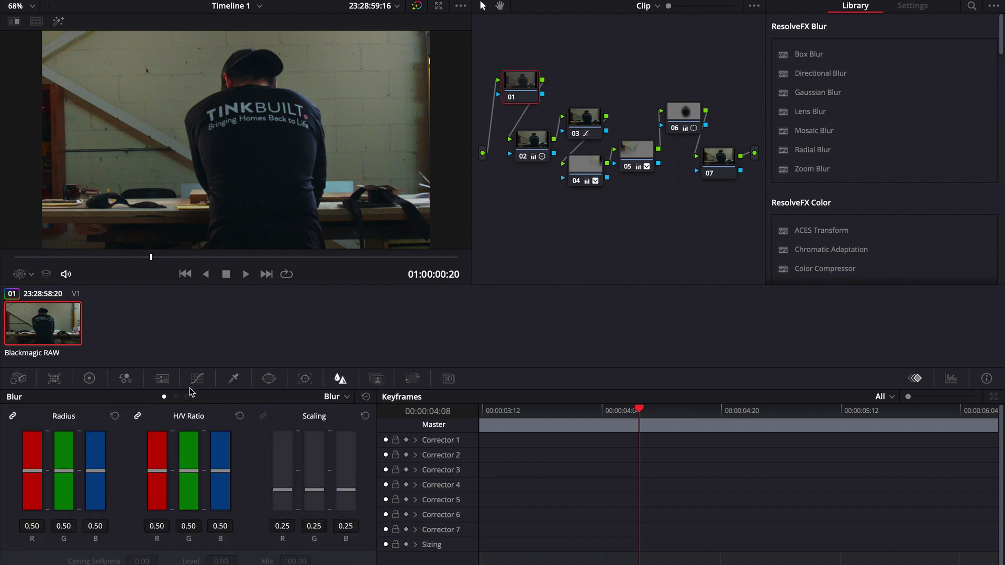
click(124, 379)
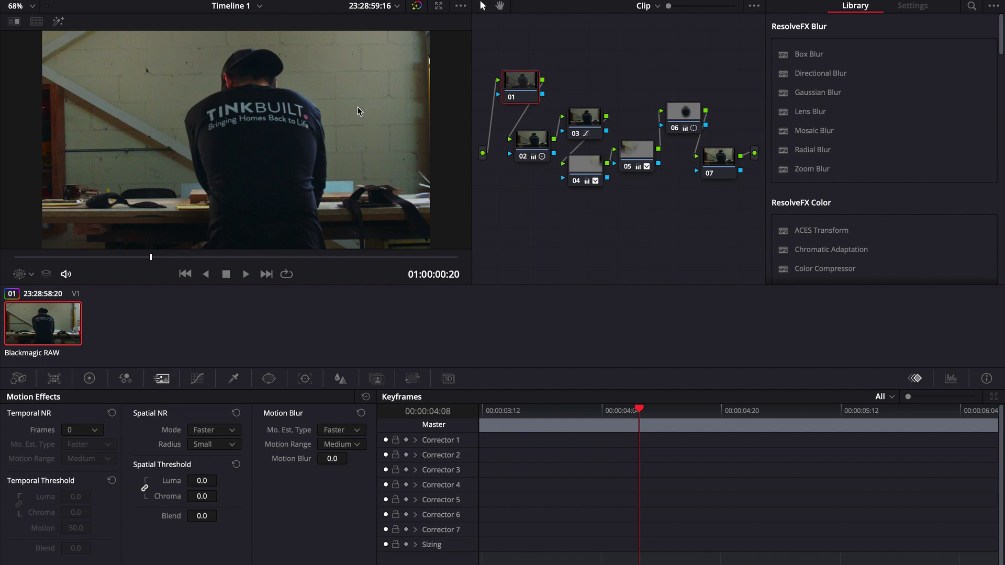
- Set node 01's Temporal NR to 3 frames with Better motion estimation, keeping motion range Medium
scroll(354, 107, down, 2)
scroll(350, 109, up, 5)
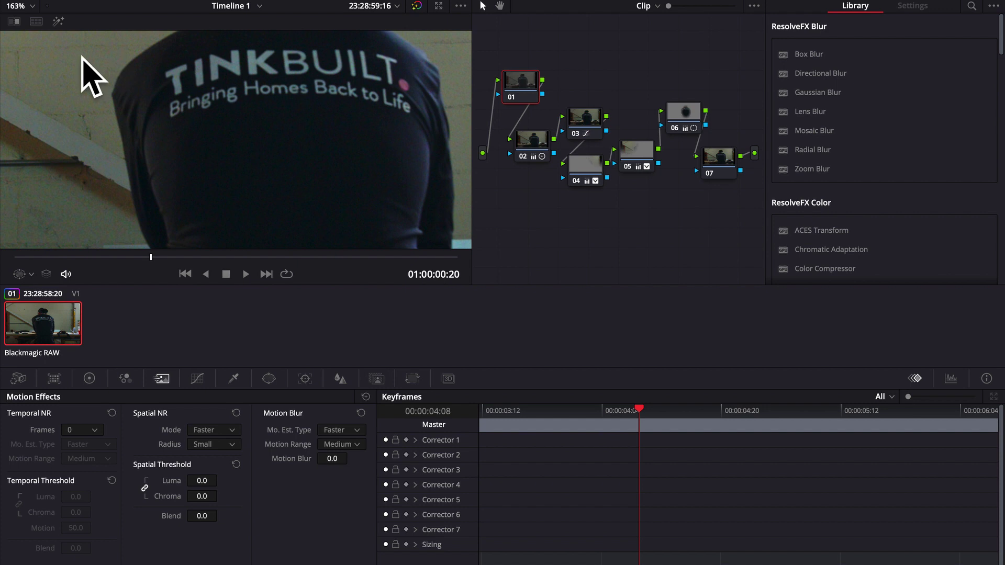
scroll(134, 124, down, 4)
scroll(133, 124, up, 1)
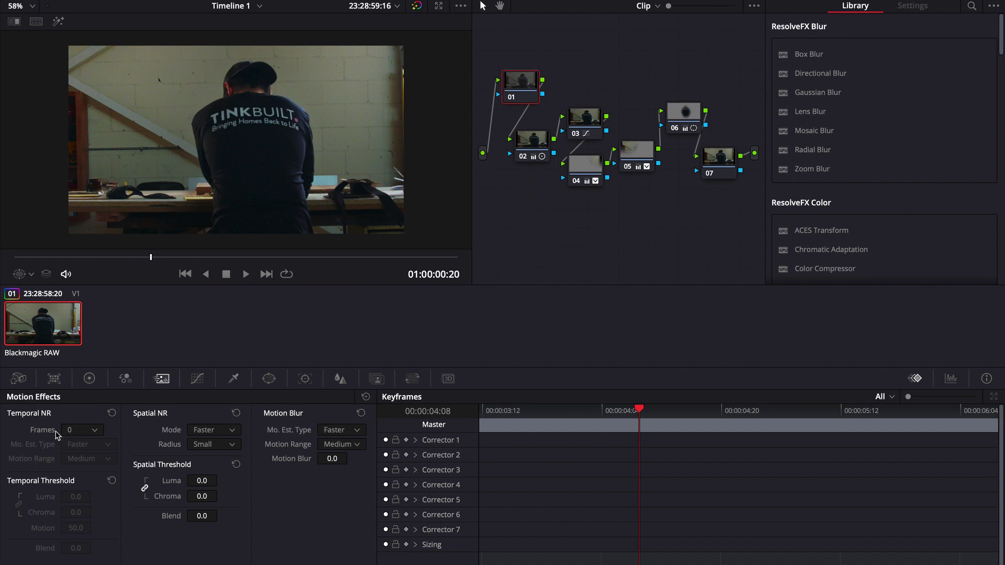
click(76, 435)
click(88, 457)
click(88, 430)
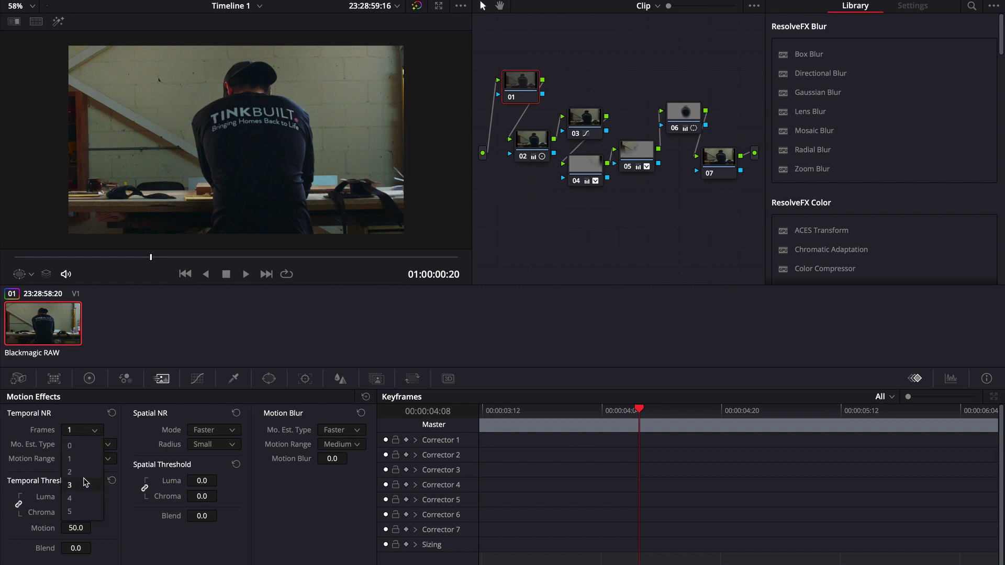
click(85, 482)
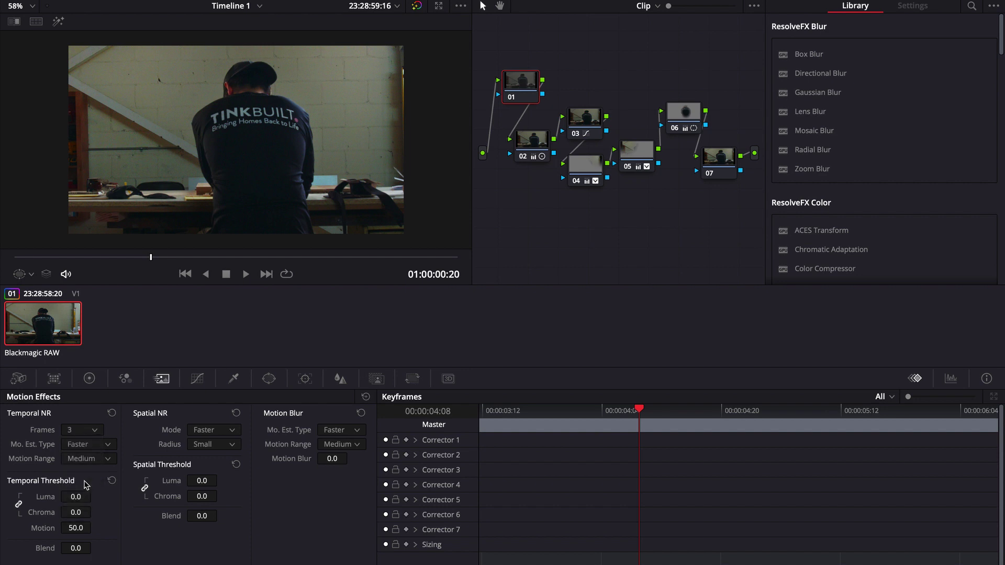
click(87, 445)
click(88, 473)
click(87, 459)
click(87, 461)
- Set node 01's temporal luma/chroma thresholds to 8.4 and spatial chroma threshold to 6.8
click(77, 498)
click(202, 496)
key(Return)
- Zoom the viewer in on the shirt lettering and back out, then nudge node 01 up and left
scroll(211, 132, up, 6)
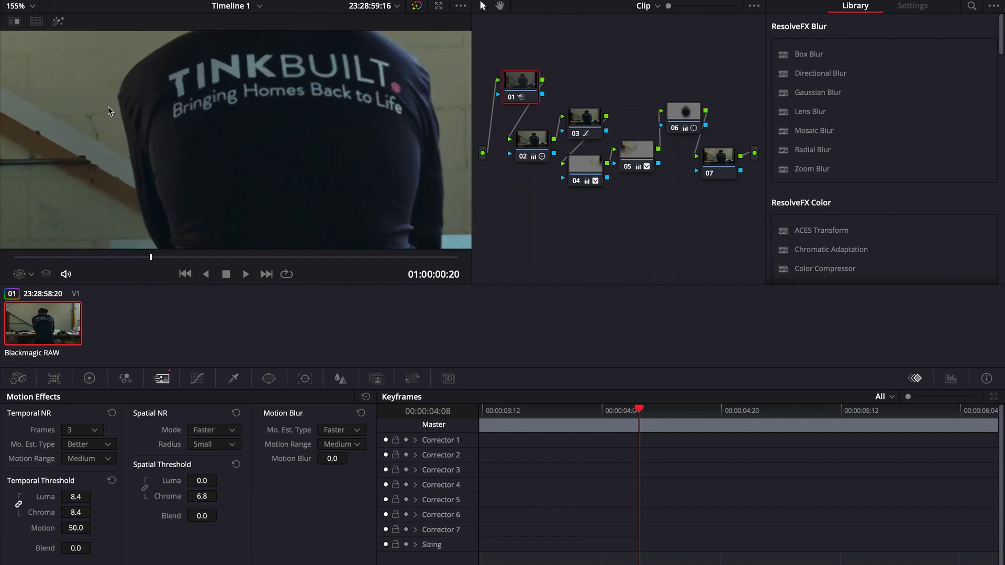
scroll(125, 108, up, 1)
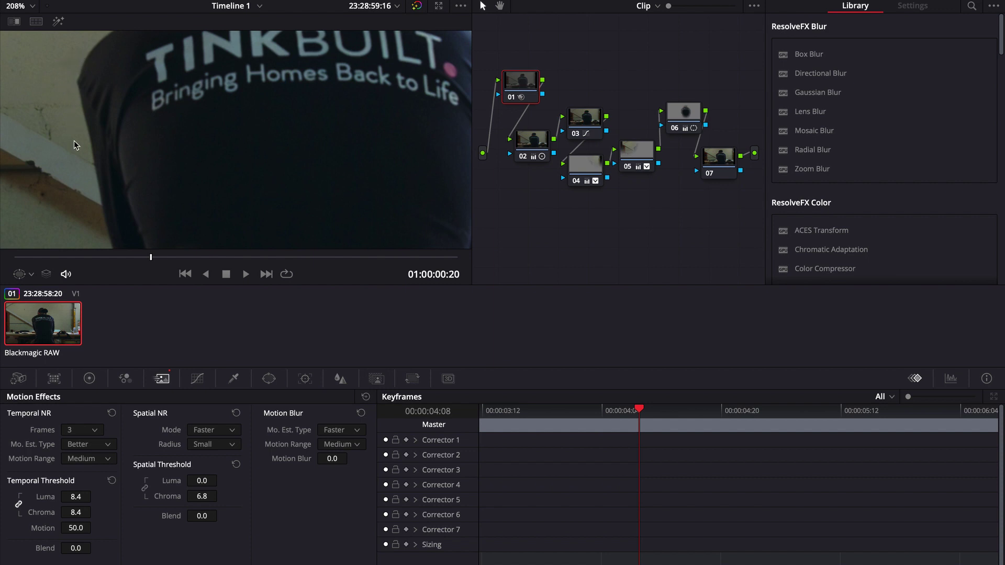
scroll(30, 97, down, 7)
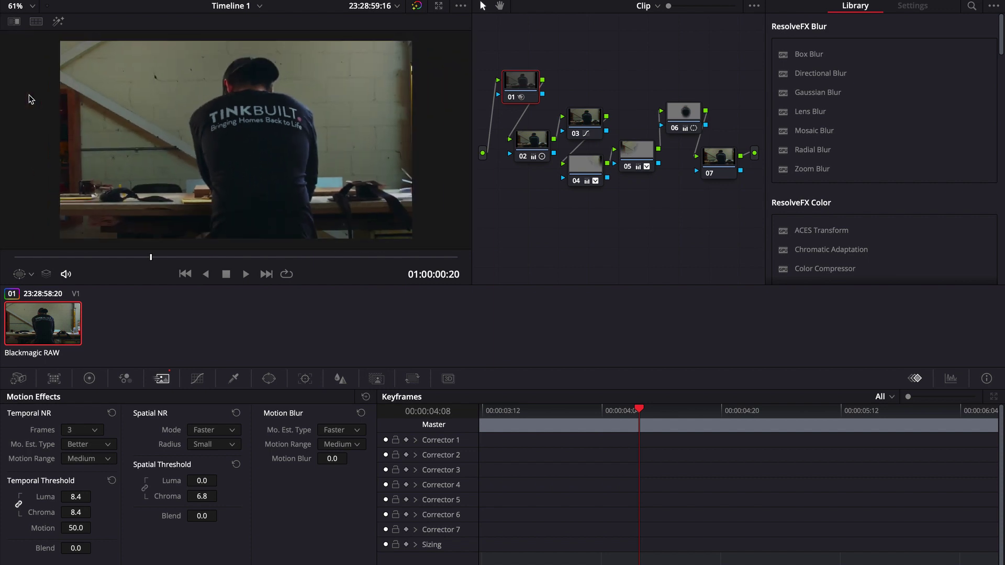
scroll(31, 98, up, 2)
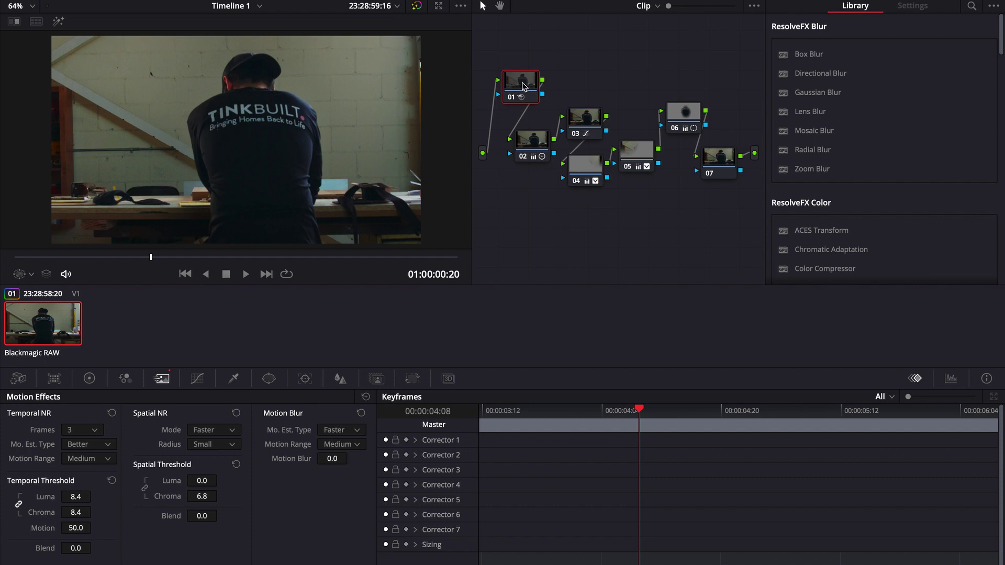
mouse_move(524, 86)
mouse_down()
mouse_move(516, 81)
mouse_move(513, 93)
mouse_up()
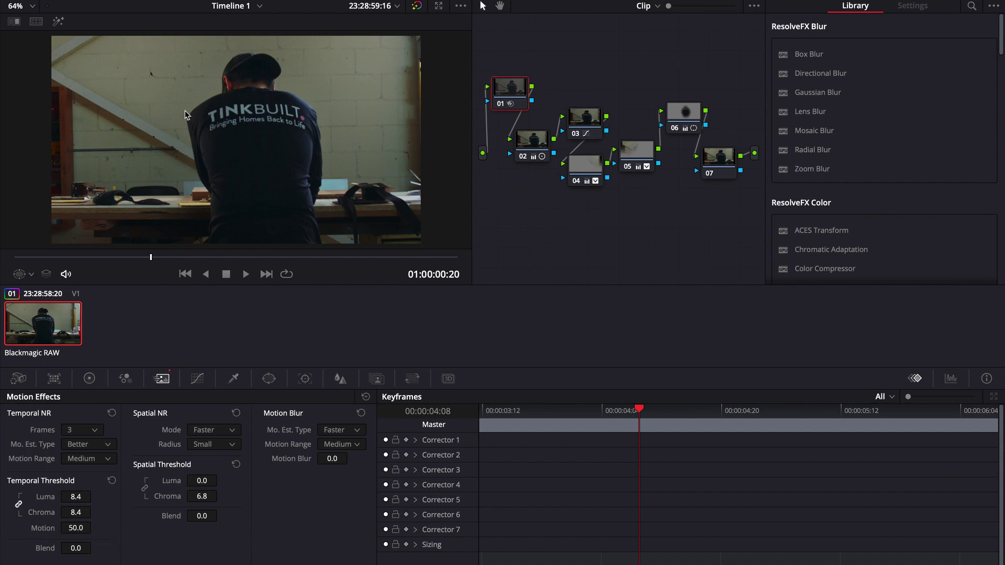
- Apply the TIG_Vintage_1 LUT from the Vintage folder to node 07 and shift the node right
click(721, 164)
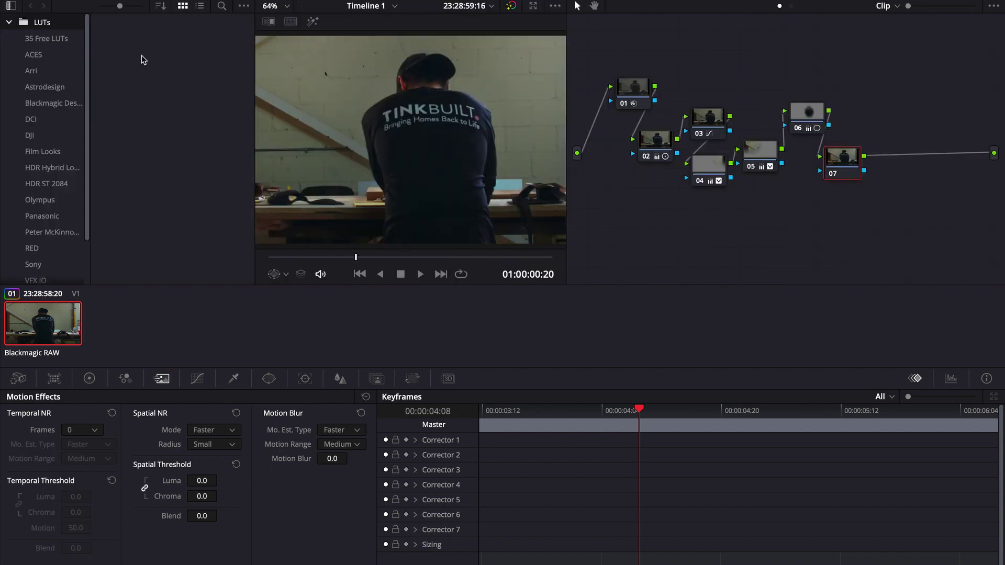
scroll(49, 195, down, 3)
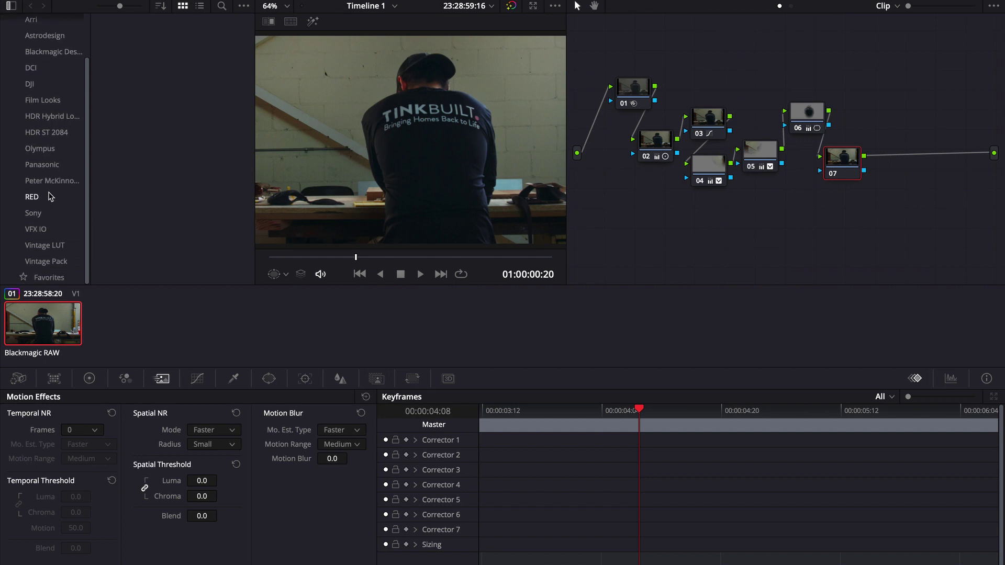
click(58, 246)
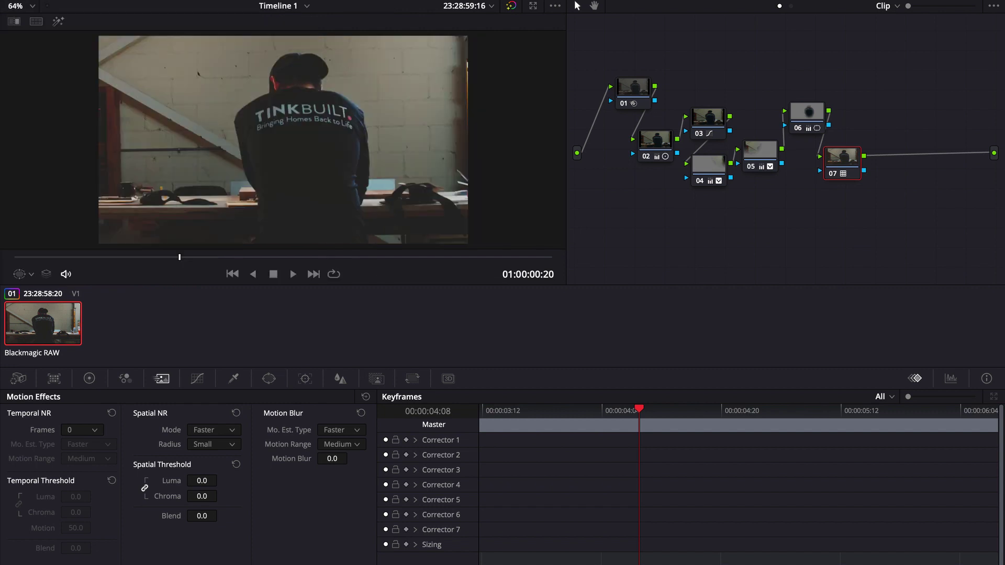
drag(849, 164, 863, 160)
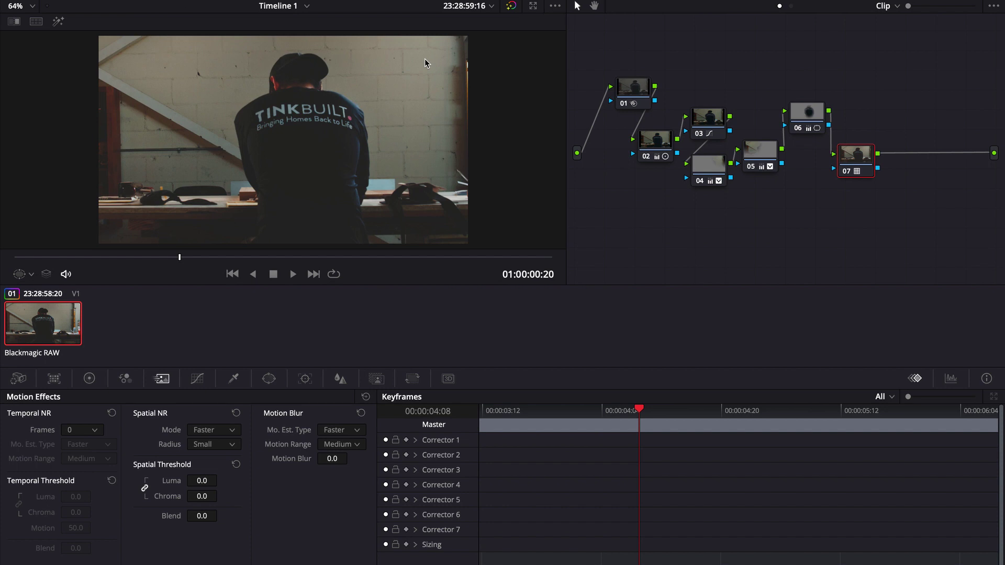
- Reduce node 07's vintage LUT strength by setting Key Output Gain to 0.313
scroll(392, 210, up, 1)
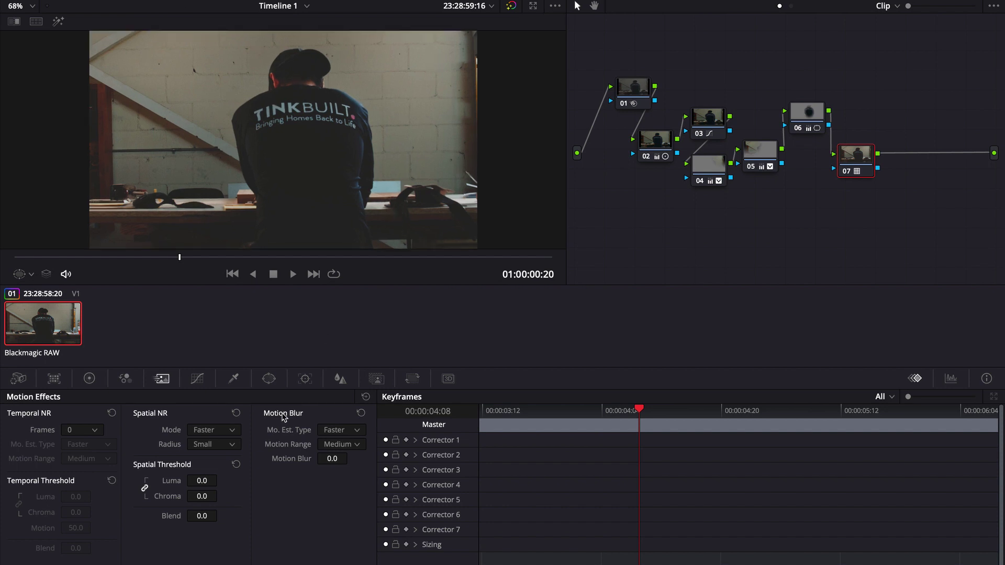
click(377, 379)
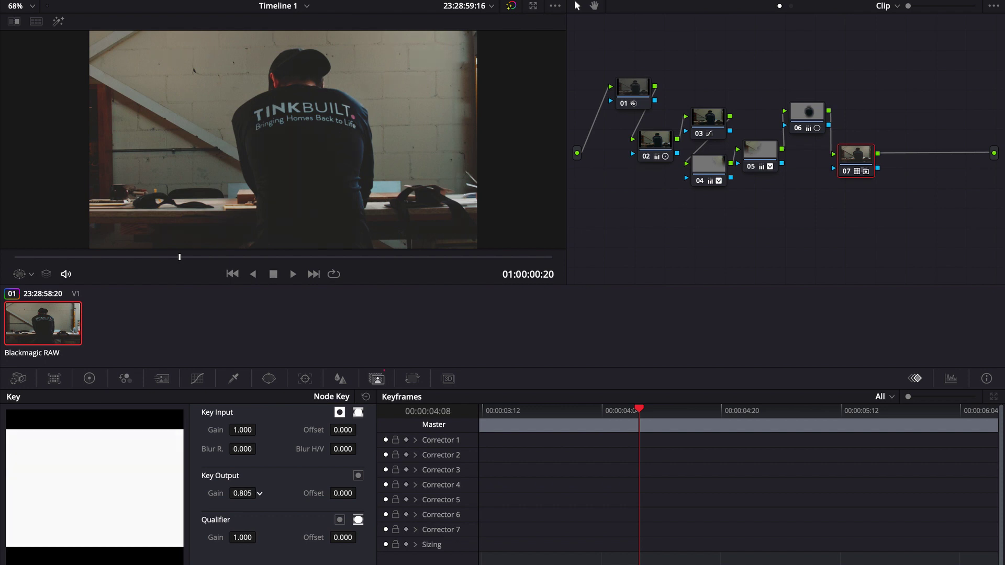
drag(260, 493, 219, 493)
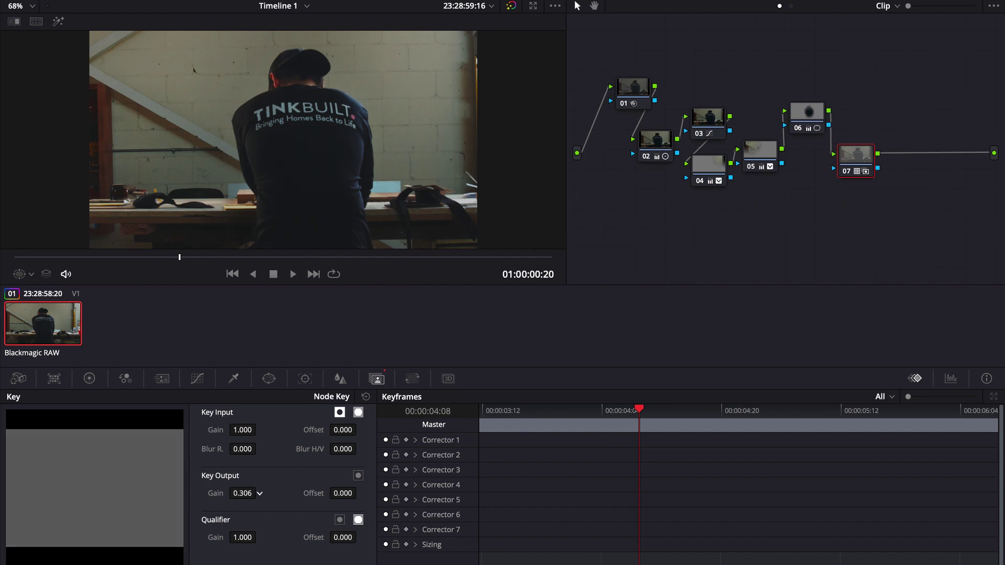
drag(218, 493, 263, 502)
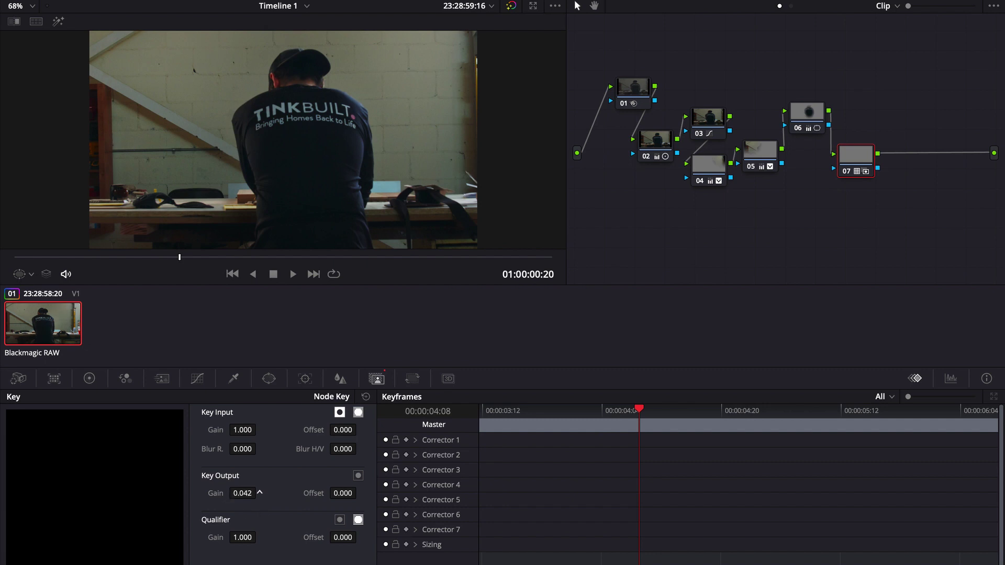
drag(259, 493, 259, 492)
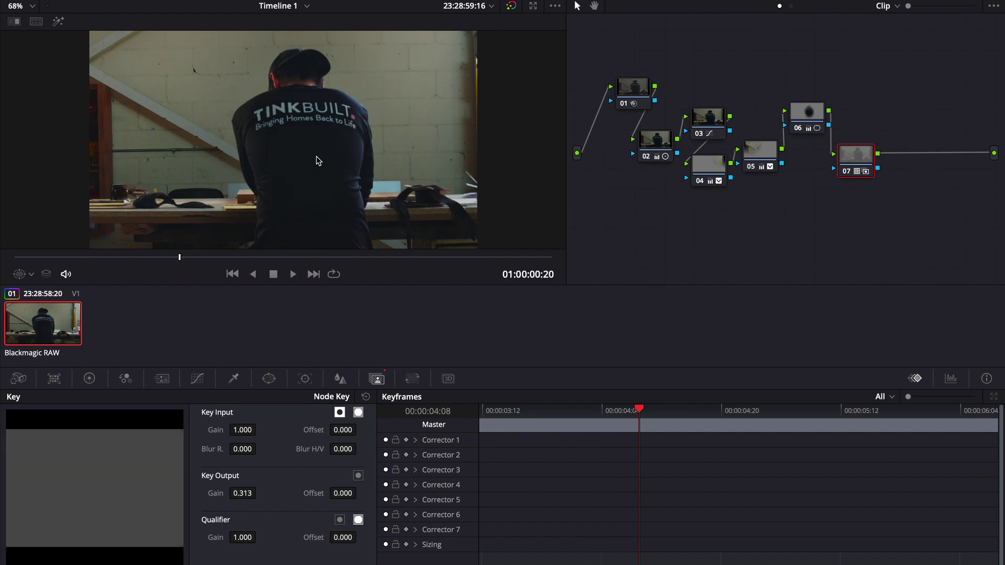
scroll(335, 167, up, 1)
scroll(335, 167, down, 4)
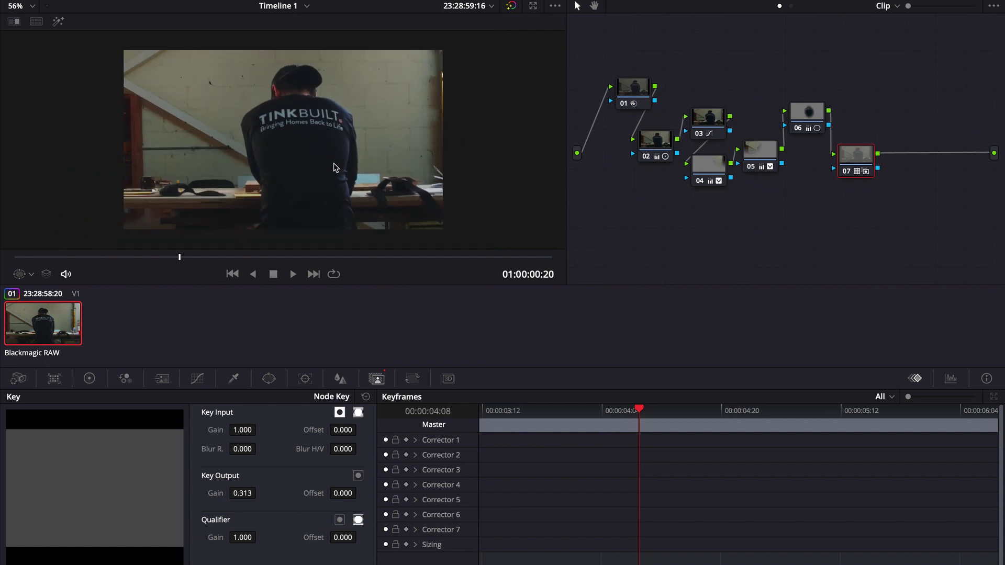
scroll(335, 167, up, 2)
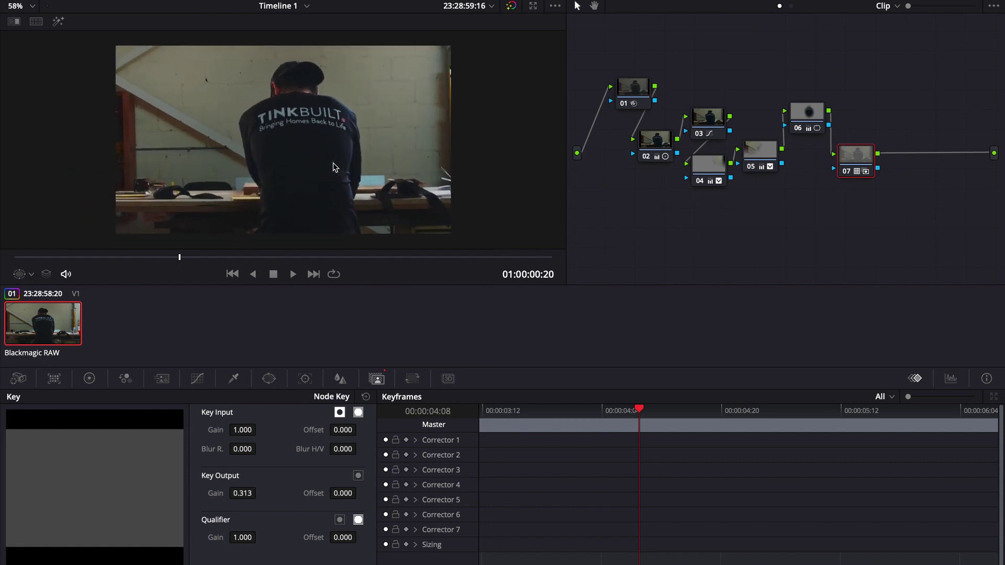
scroll(336, 168, up, 1)
scroll(333, 165, down, 2)
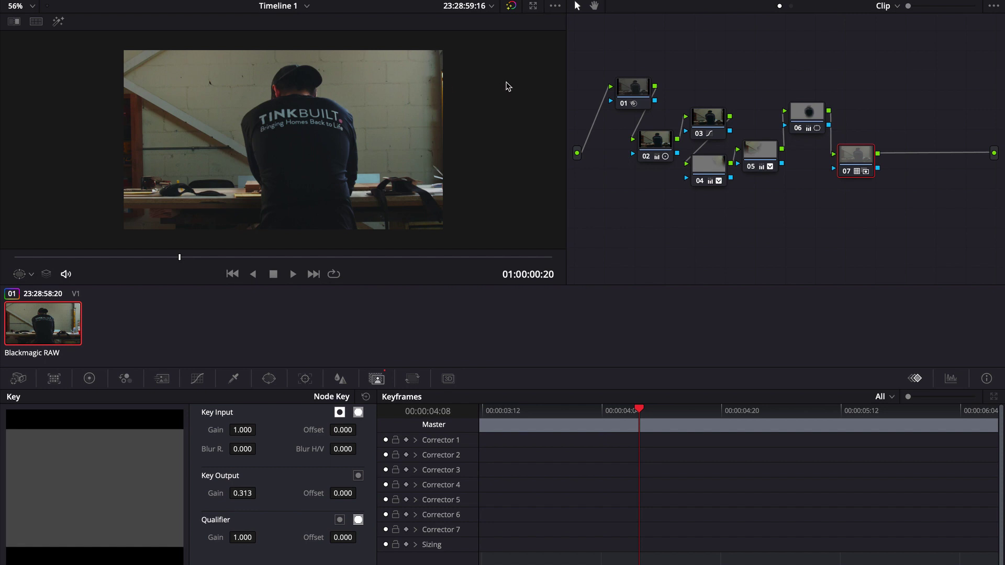
click(510, 7)
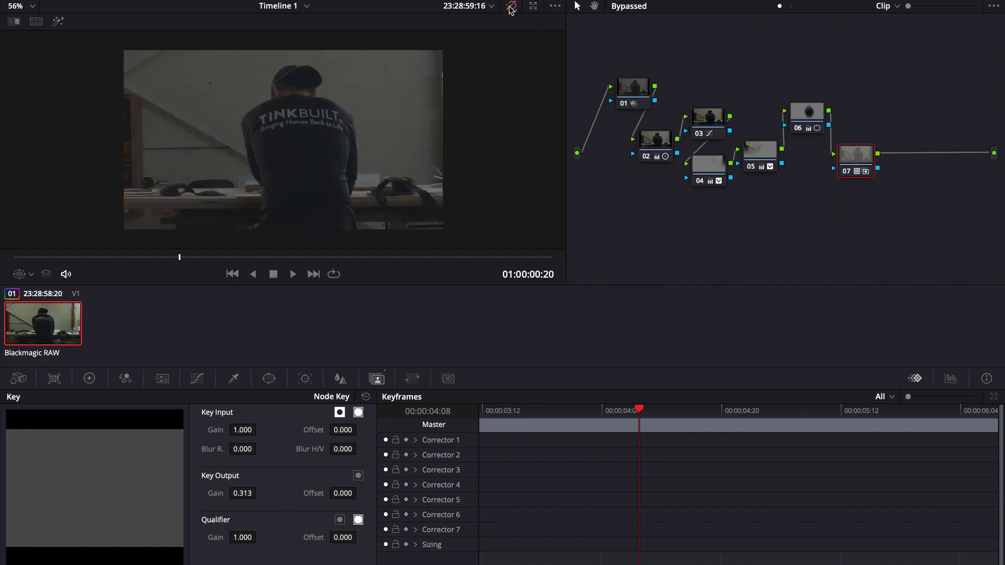
click(511, 8)
click(510, 8)
click(510, 8)
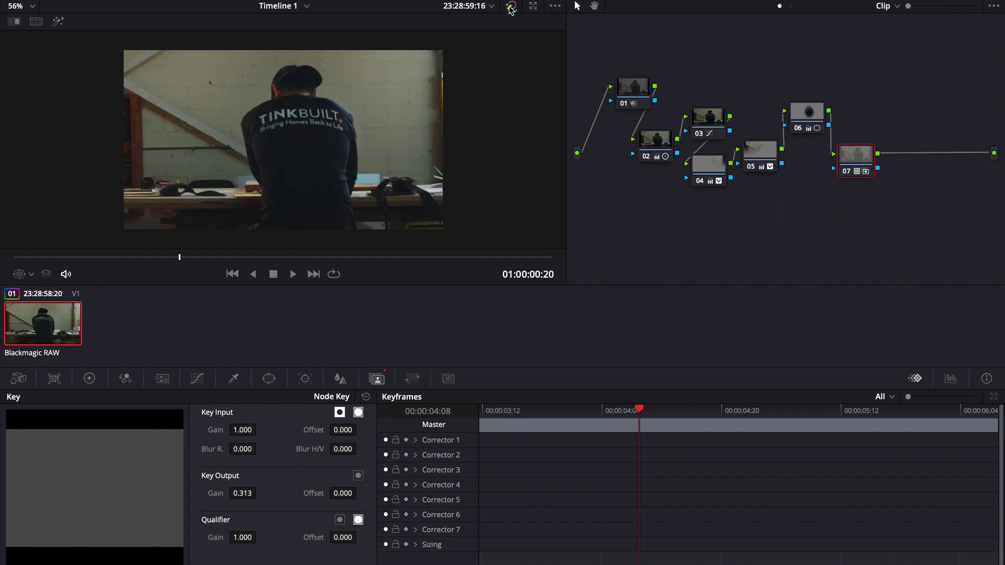
click(510, 7)
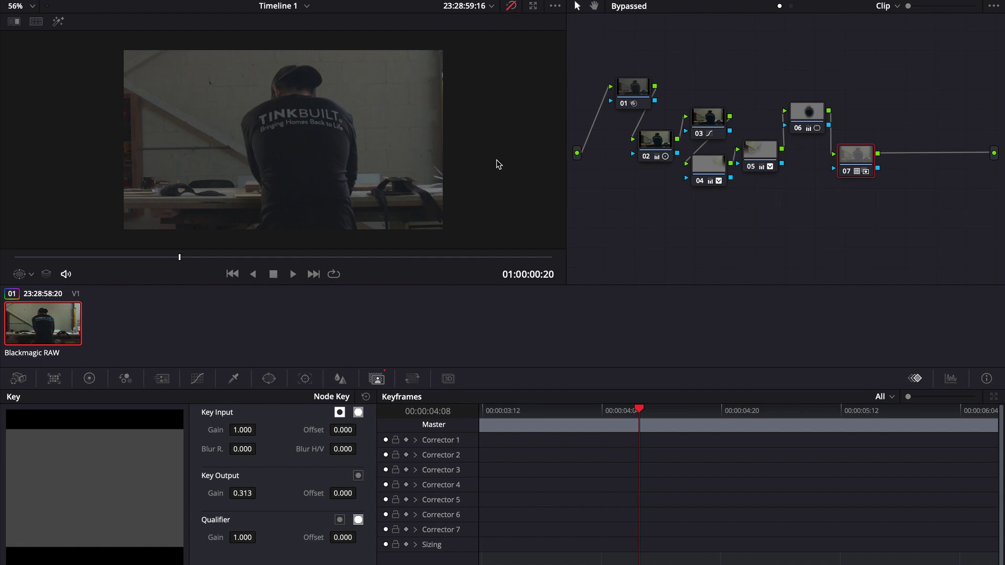
click(510, 9)
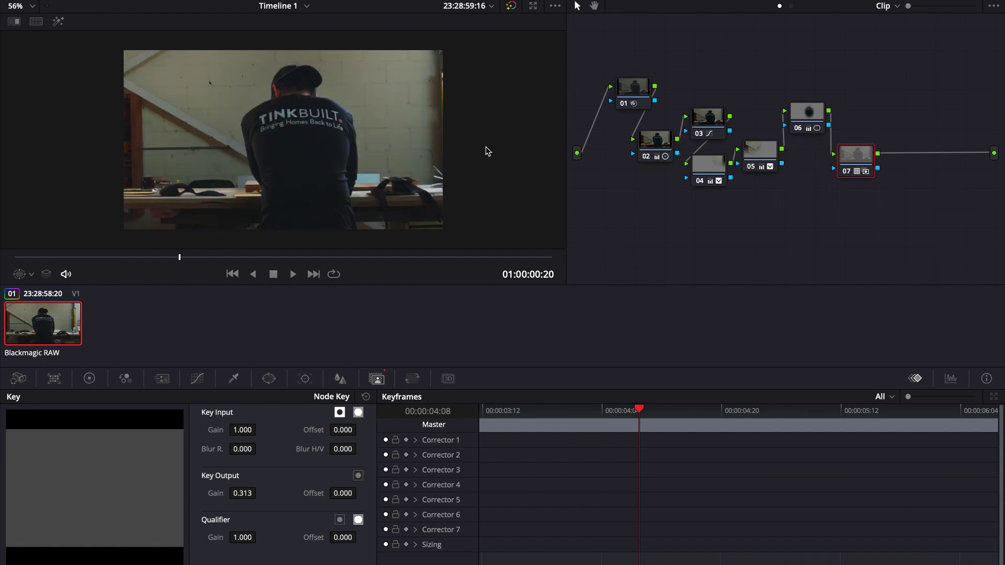
- Review the Power Windows on nodes 04, 05 and 06, then reselect LUT node 07
click(709, 166)
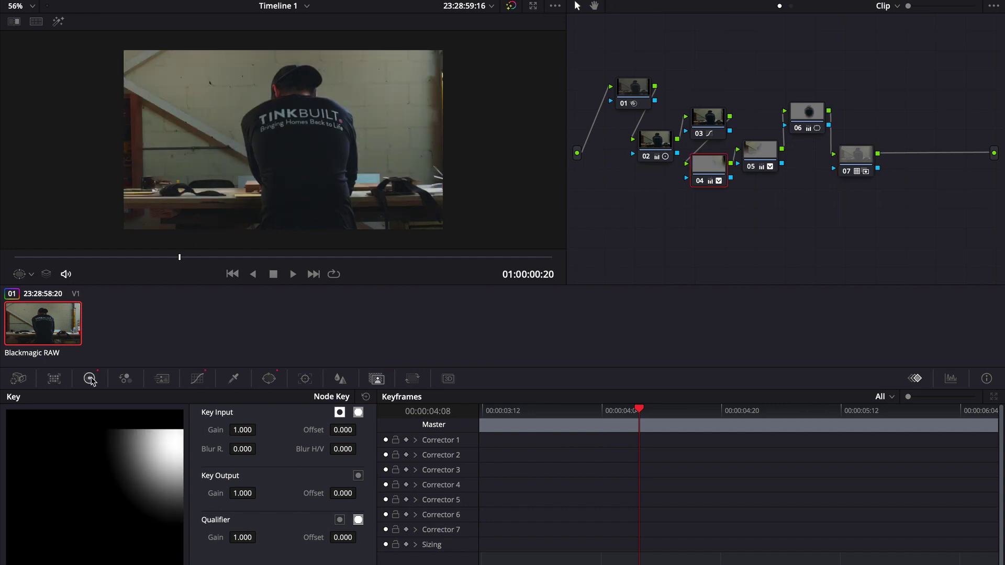
click(268, 378)
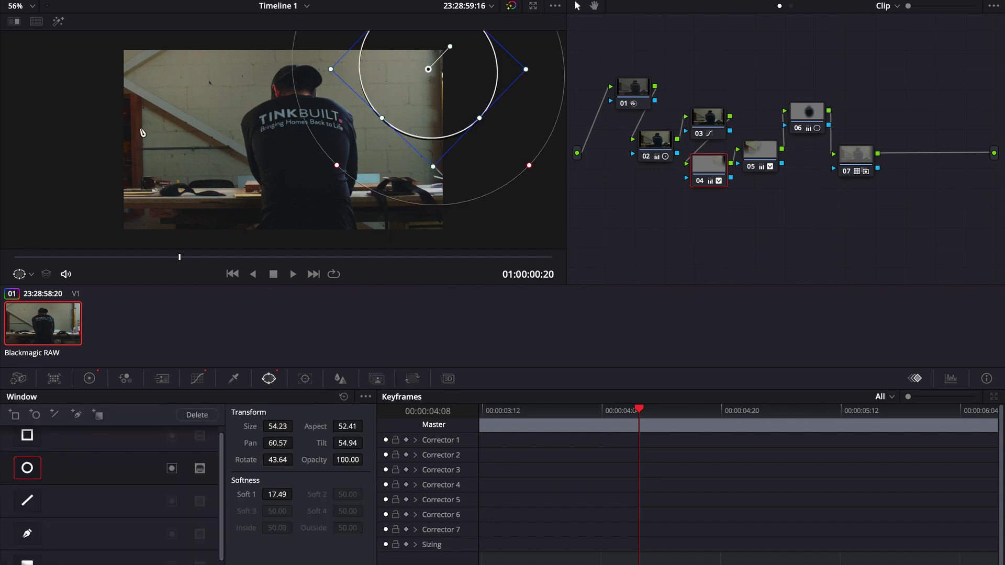
click(758, 151)
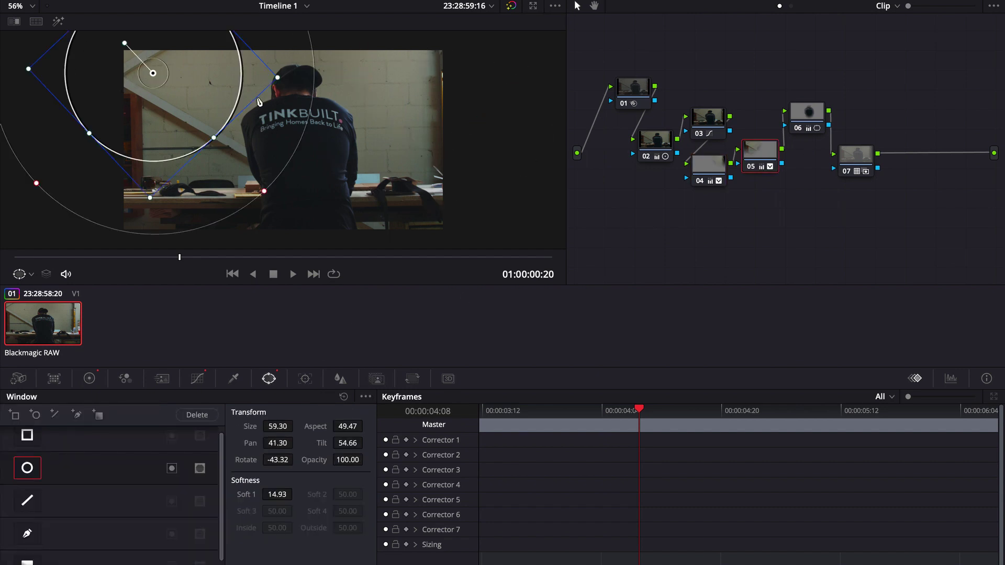
click(804, 121)
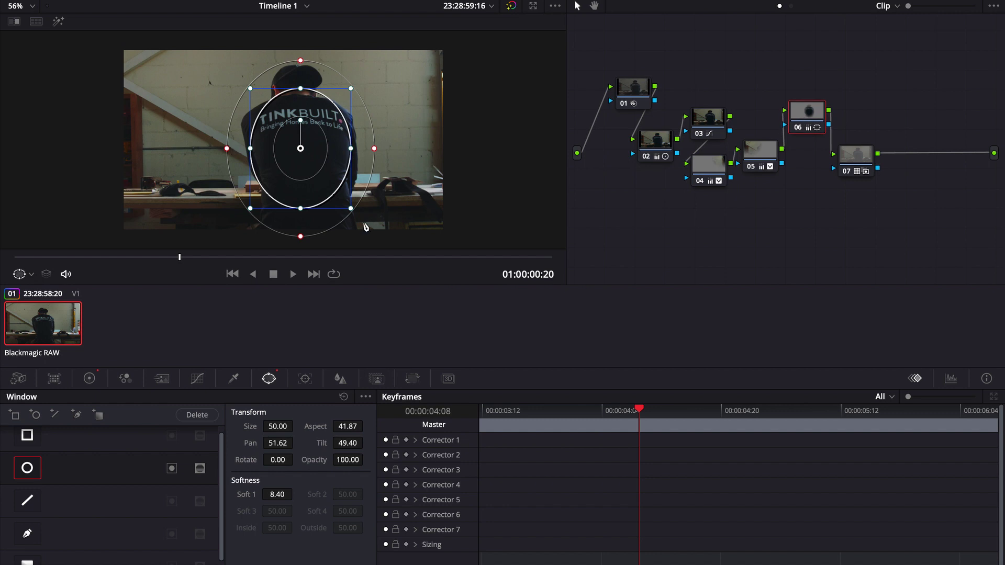
click(856, 163)
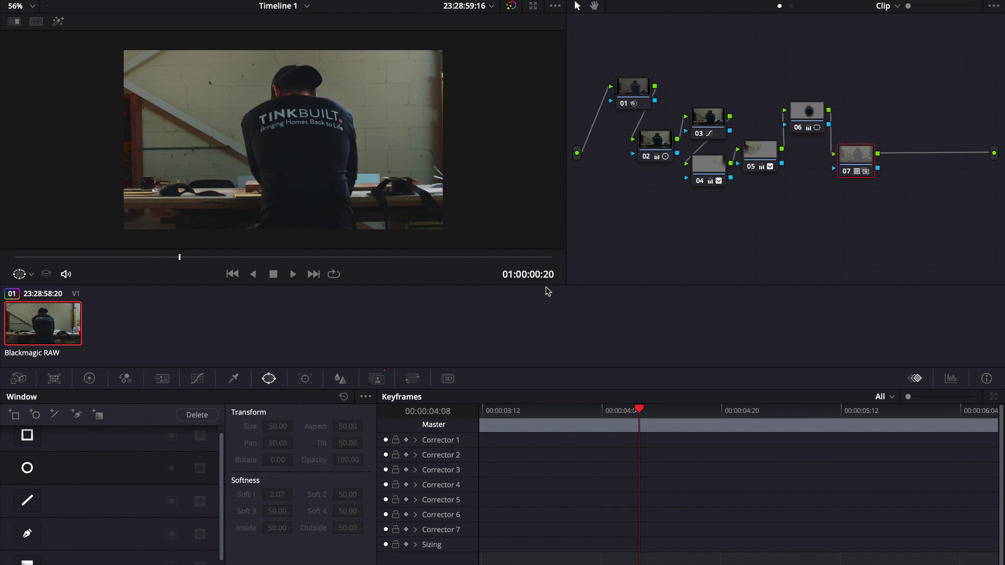